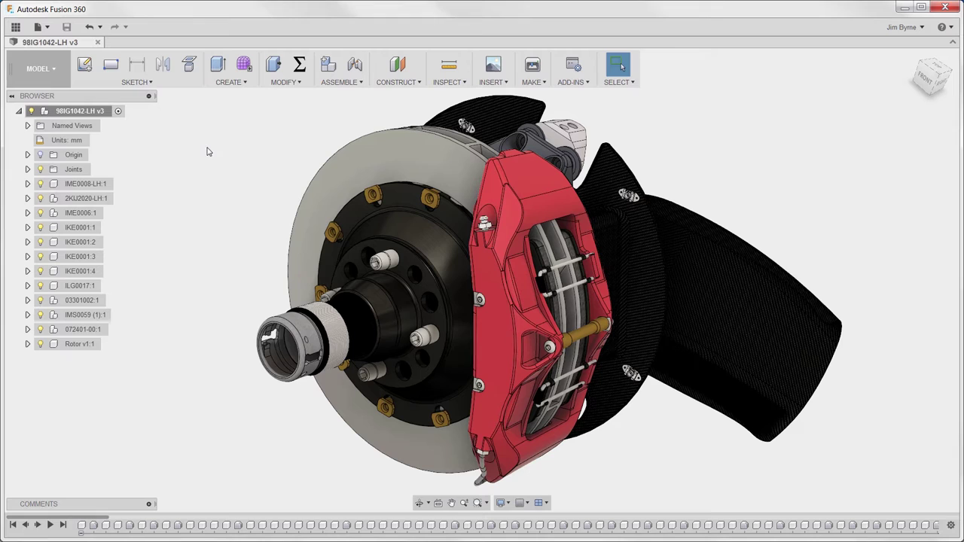
Create a Thermal study in the Simulation workspace and suppress every component except the brake rotor
click(42, 70)
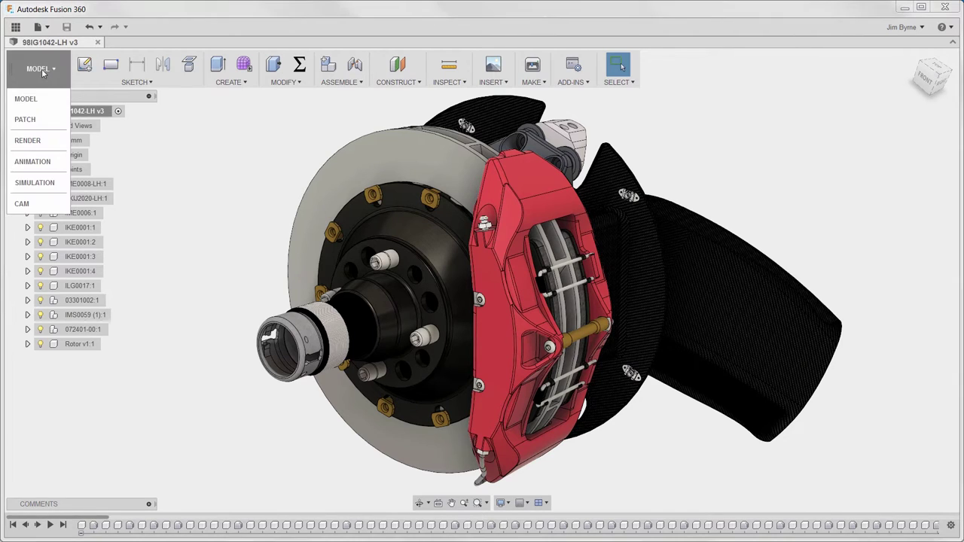
click(40, 184)
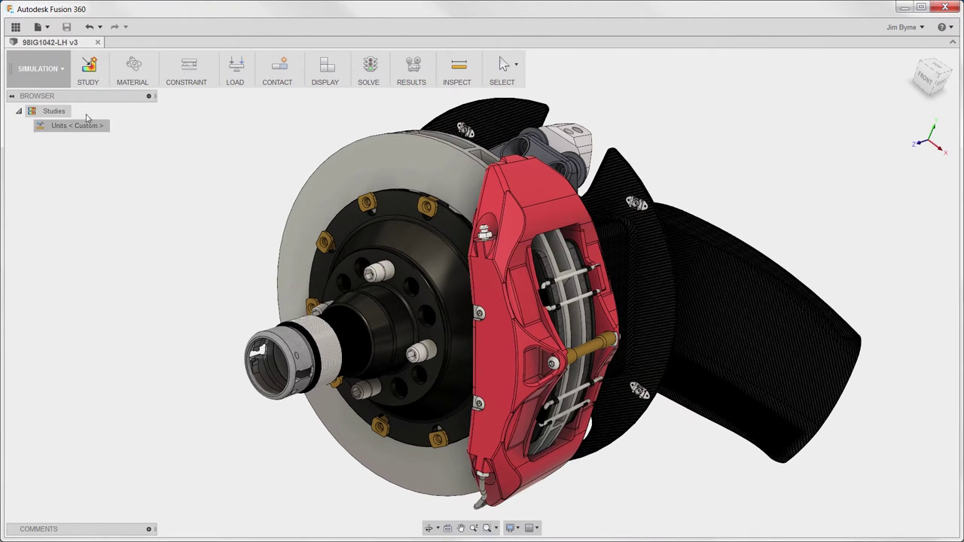
click(89, 69)
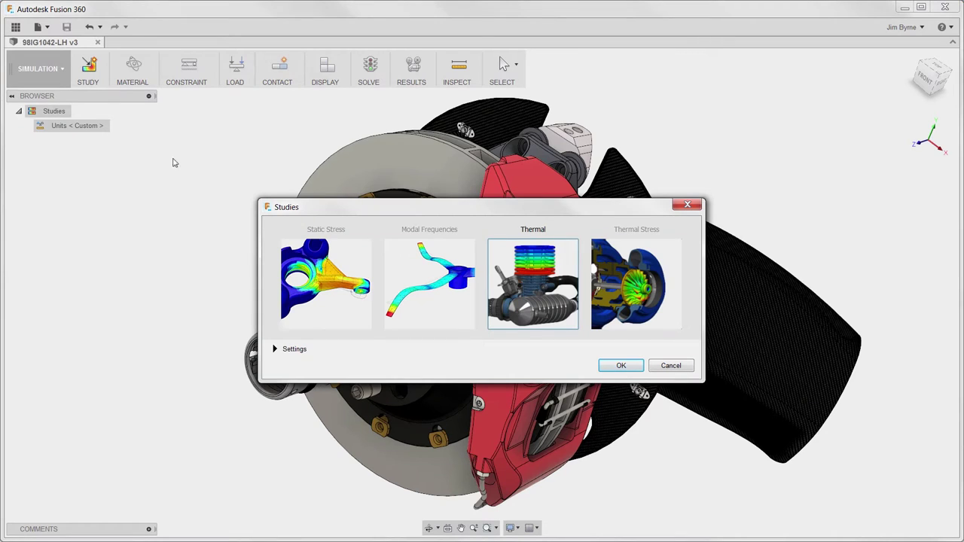
click(617, 366)
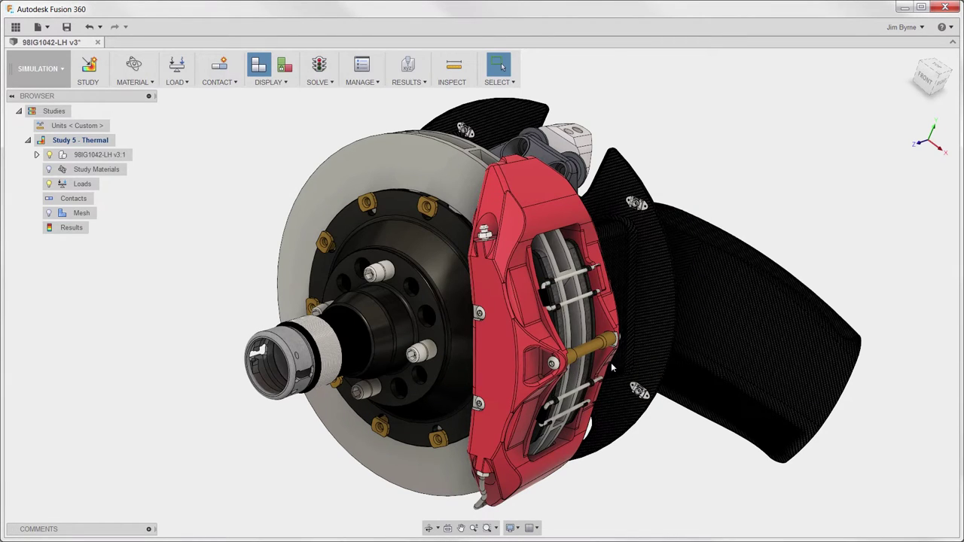
right_click(412, 161)
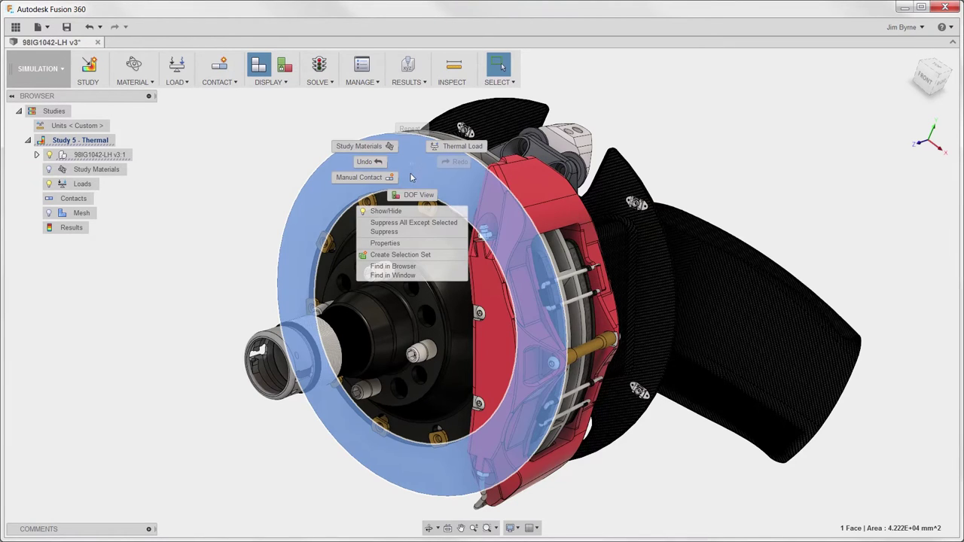
click(405, 223)
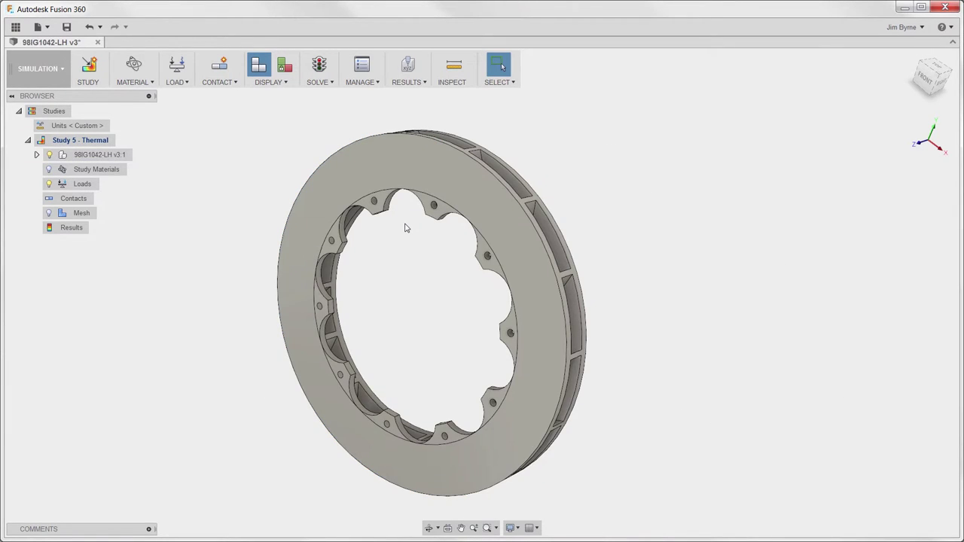
Start a convection thermal load on all rotor faces except the two flat braking faces
click(187, 85)
click(185, 124)
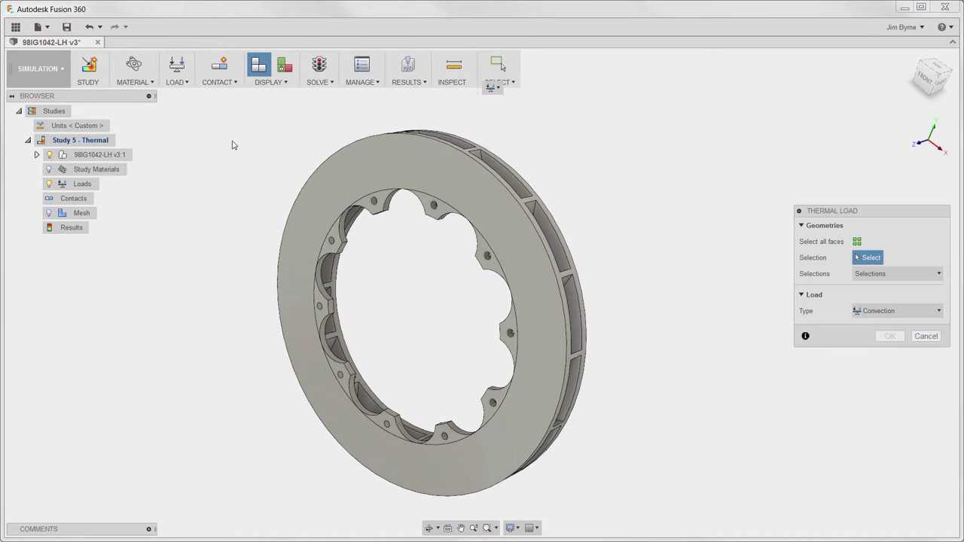
click(467, 190)
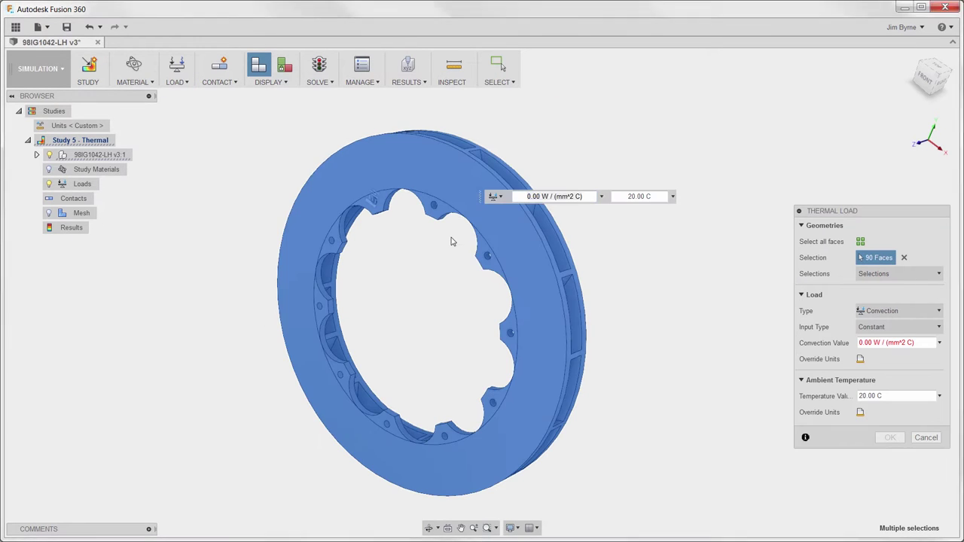
click(504, 234)
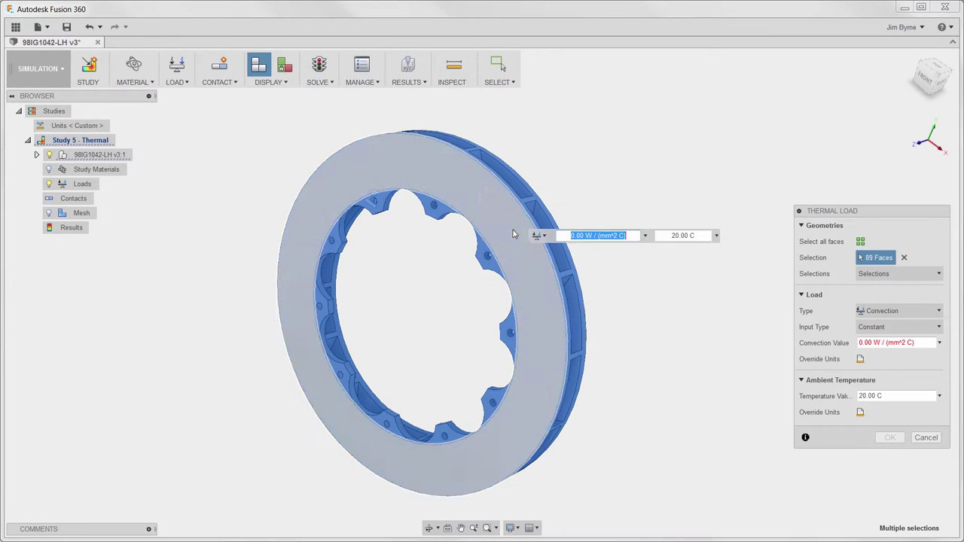
click(559, 253)
click(568, 291)
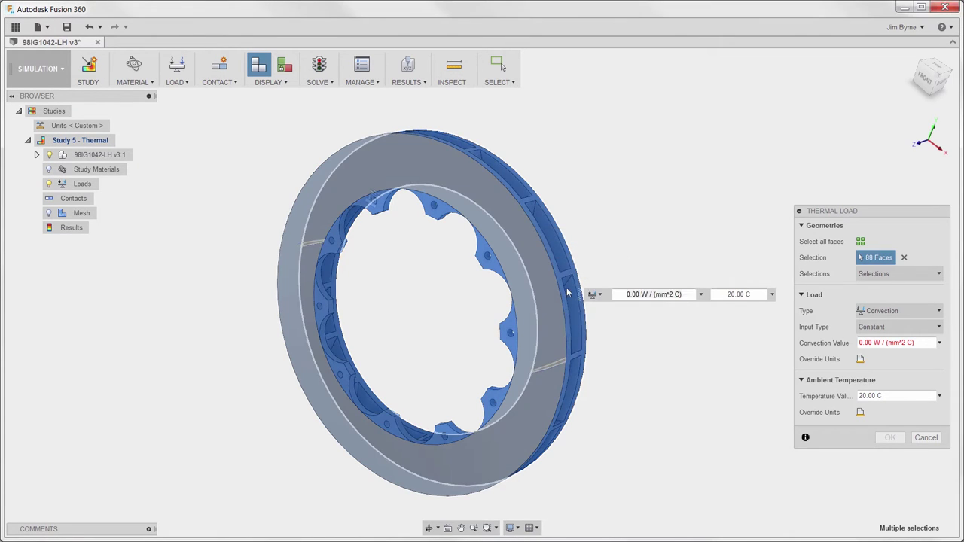
Set the convection value to 0.0005 W / (mm^2 C) and apply the load
click(866, 343)
double_click(866, 344)
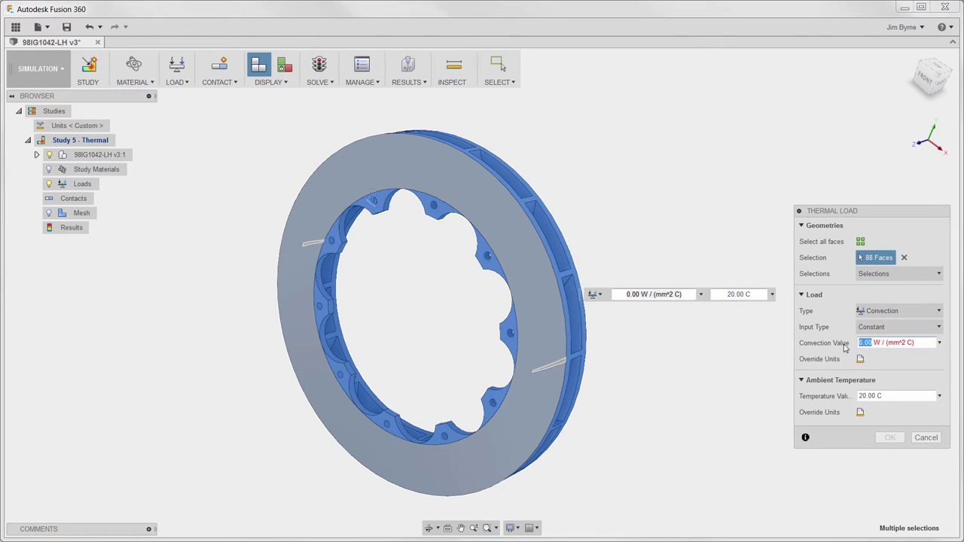
text(0.0005)
key(Return)
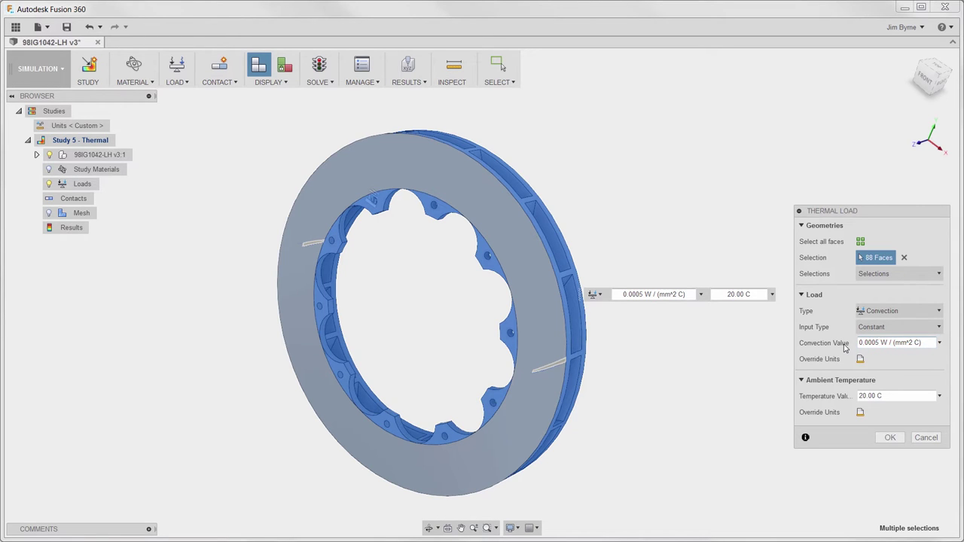
click(889, 437)
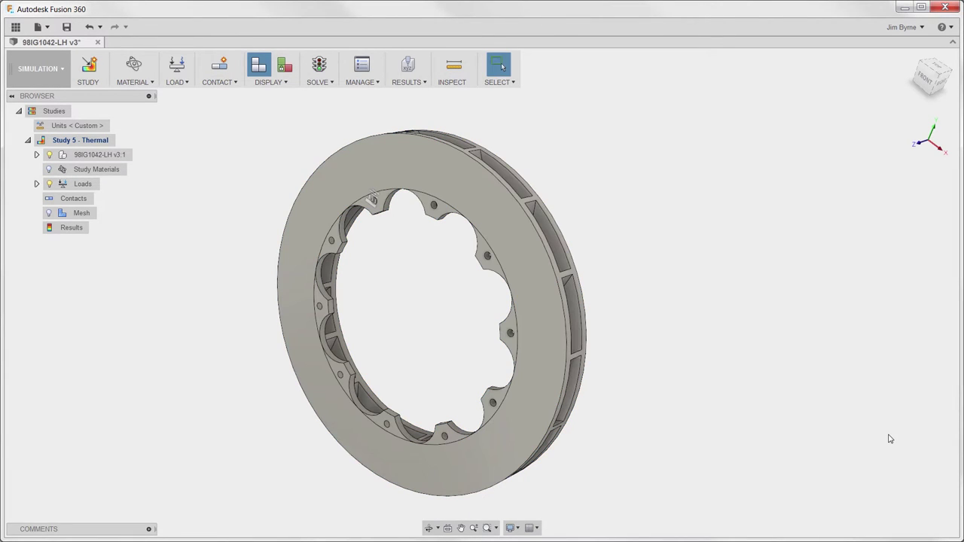
Apply a constant surface heat load to the rotor's two flat braking faces and solve the thermal study
click(185, 83)
click(188, 109)
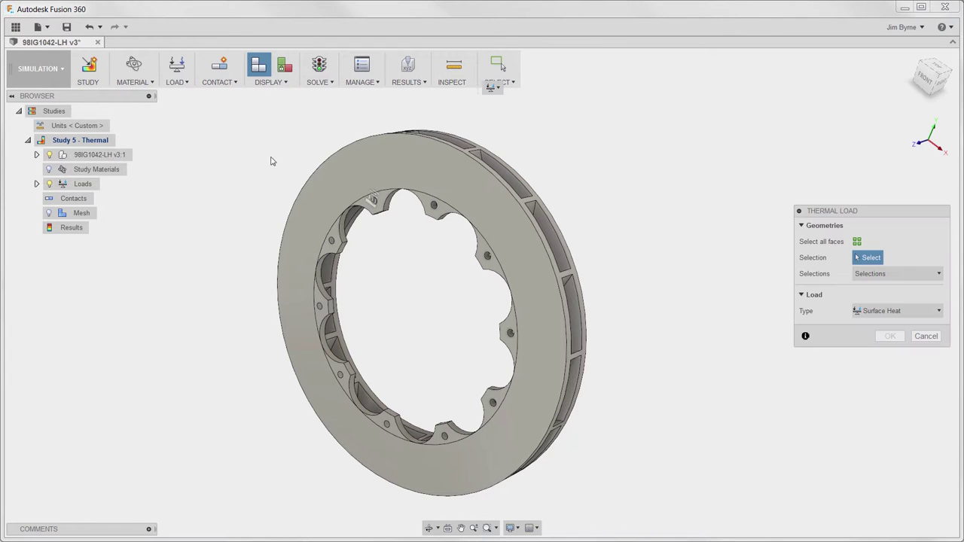
click(471, 193)
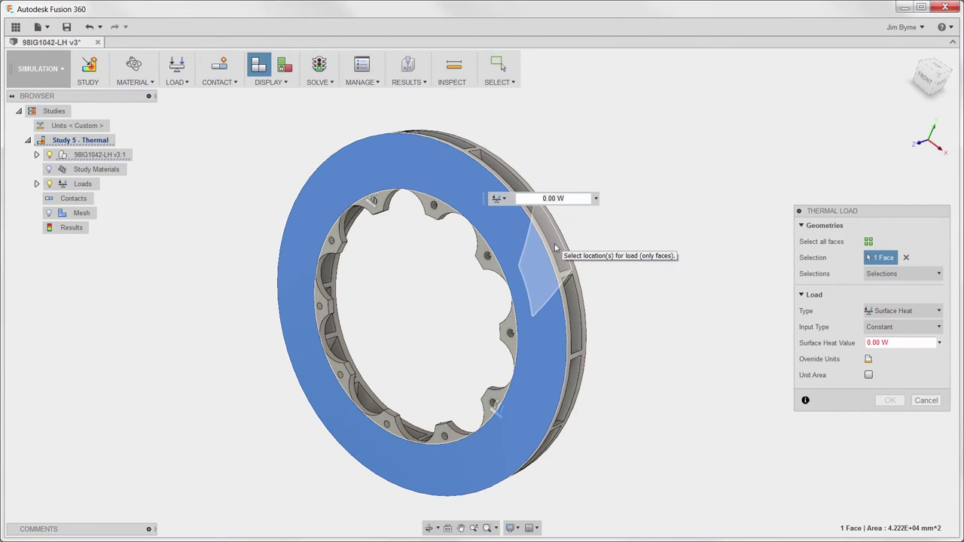
drag(555, 247, 566, 287)
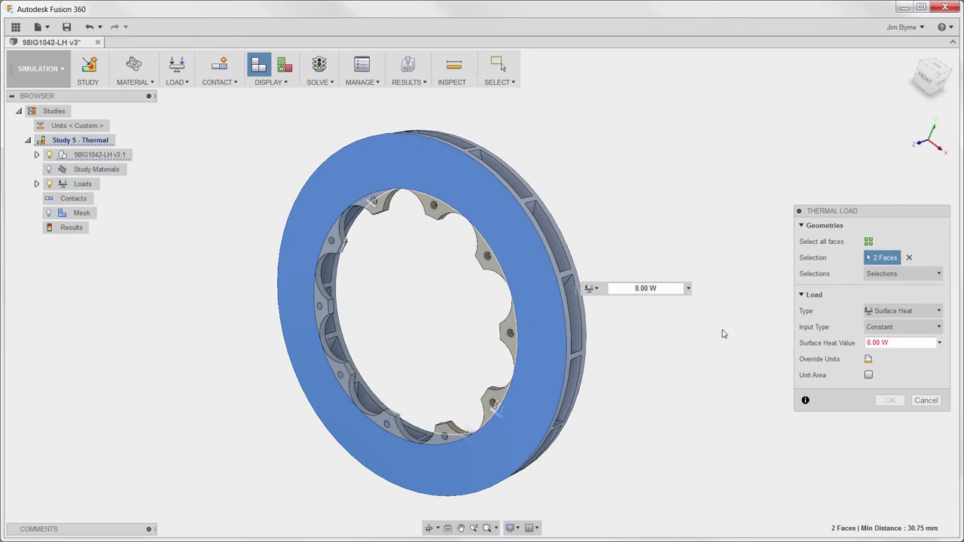
drag(880, 345, 864, 343)
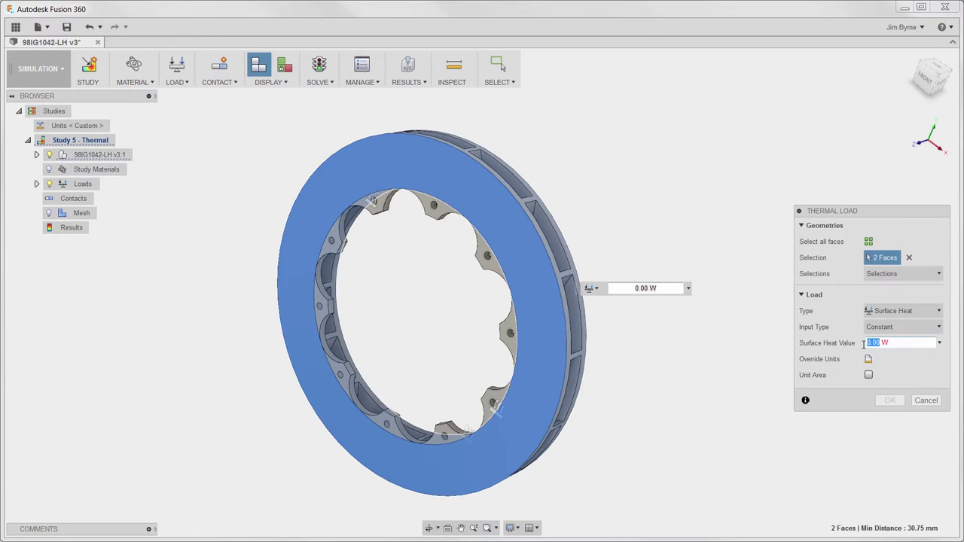
click(889, 401)
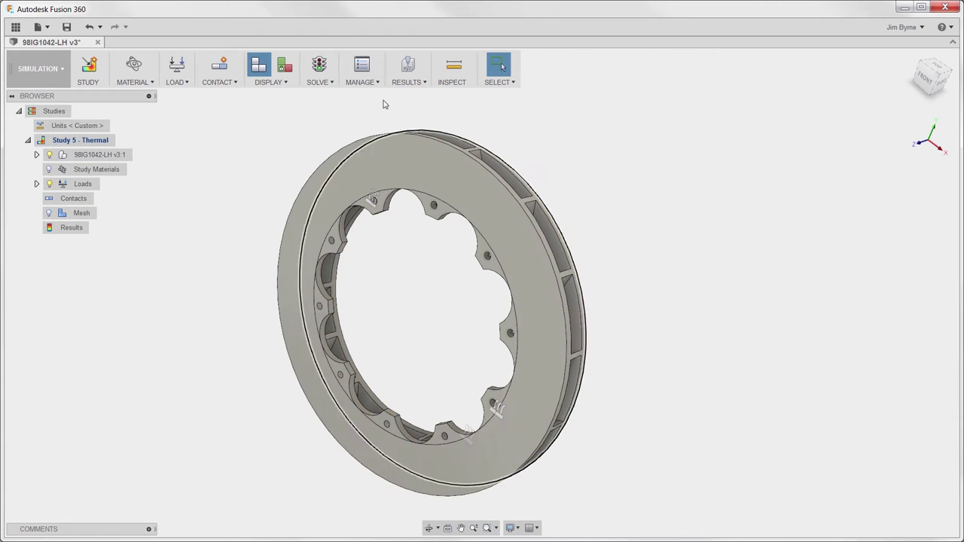
click(319, 67)
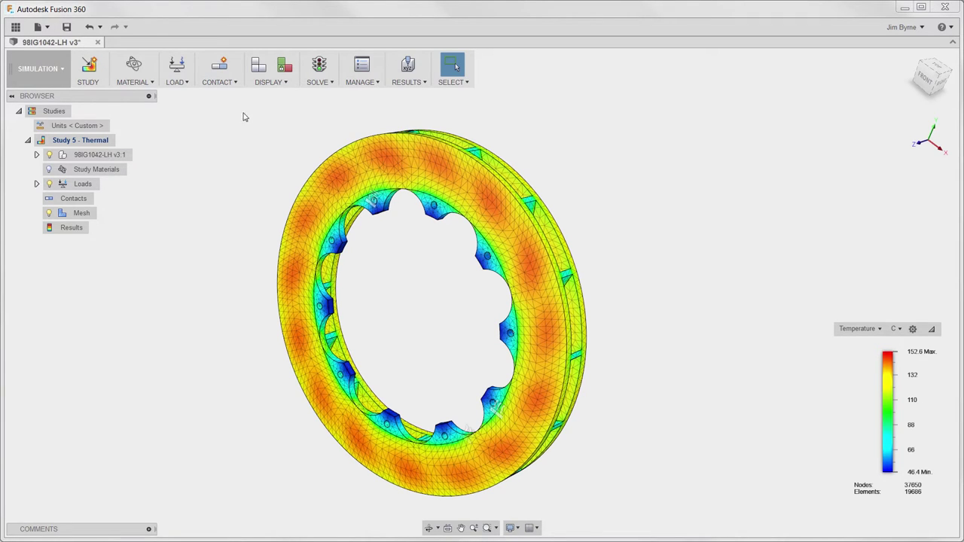
Clone the thermal study and change the copy's study type to Thermal Stress
right_click(88, 139)
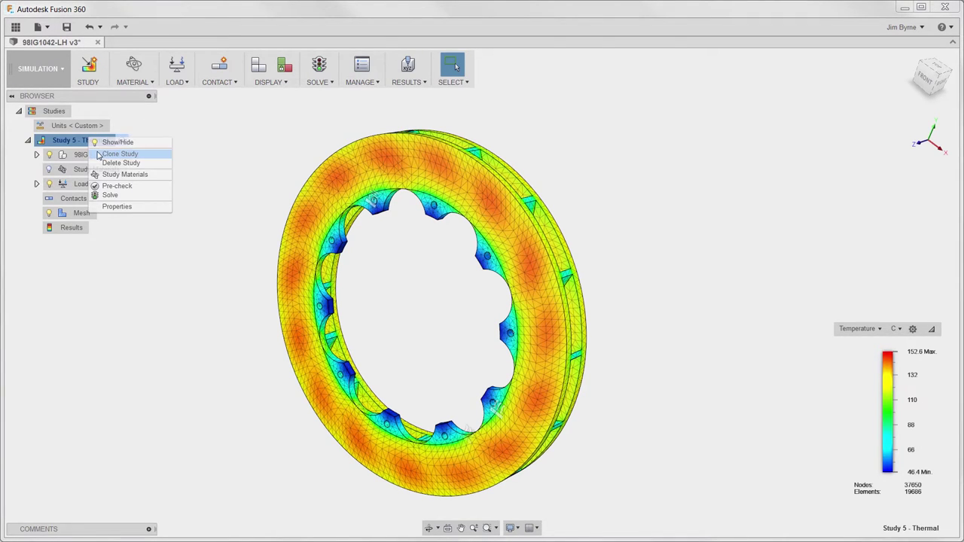
click(98, 156)
click(362, 66)
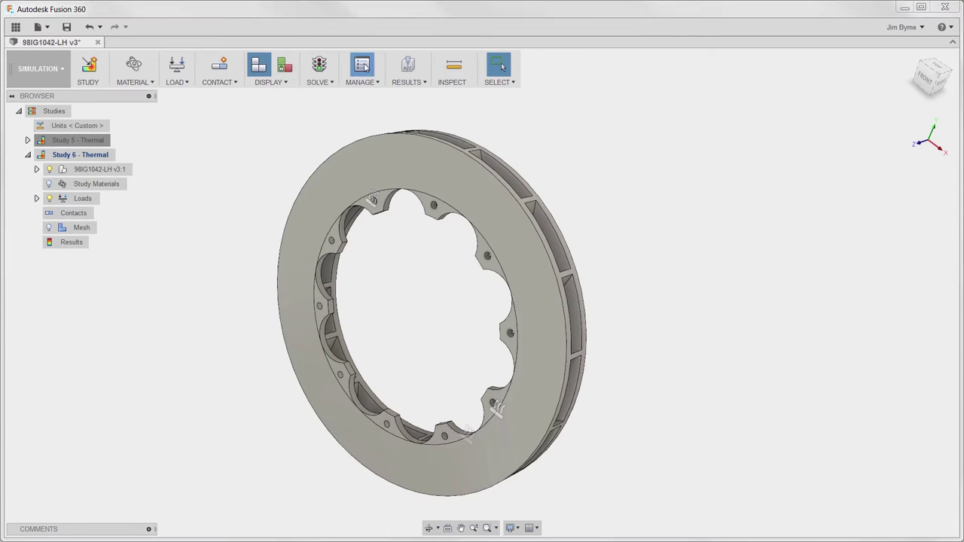
click(362, 204)
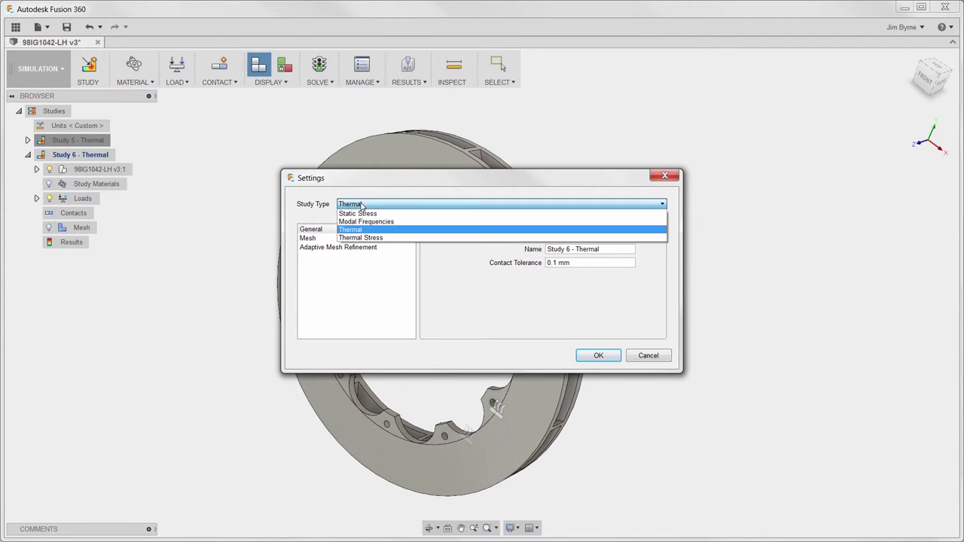
click(355, 239)
click(600, 356)
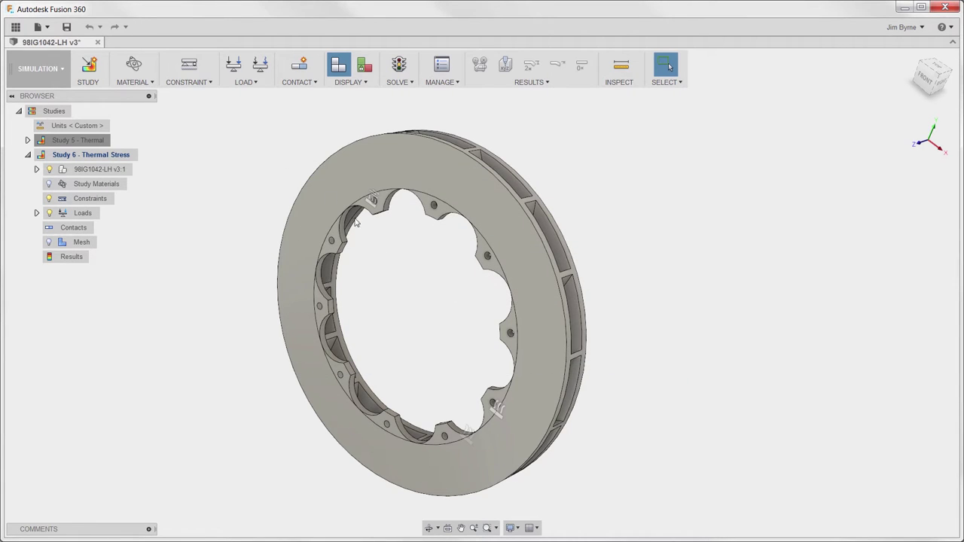
Apply a pinned constraint, fixed radially and axially, to all ten mounting holes around the rotor's inner edge
click(189, 82)
click(188, 108)
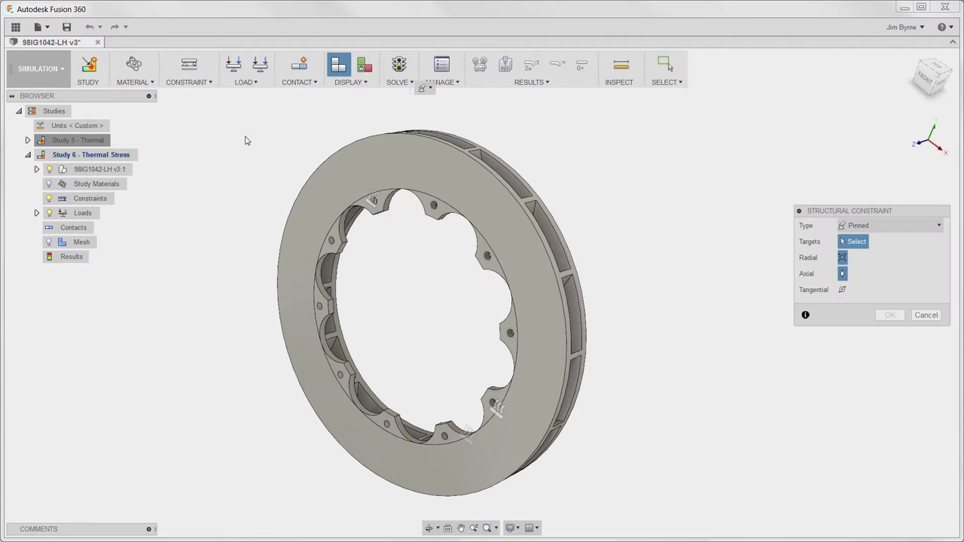
click(435, 207)
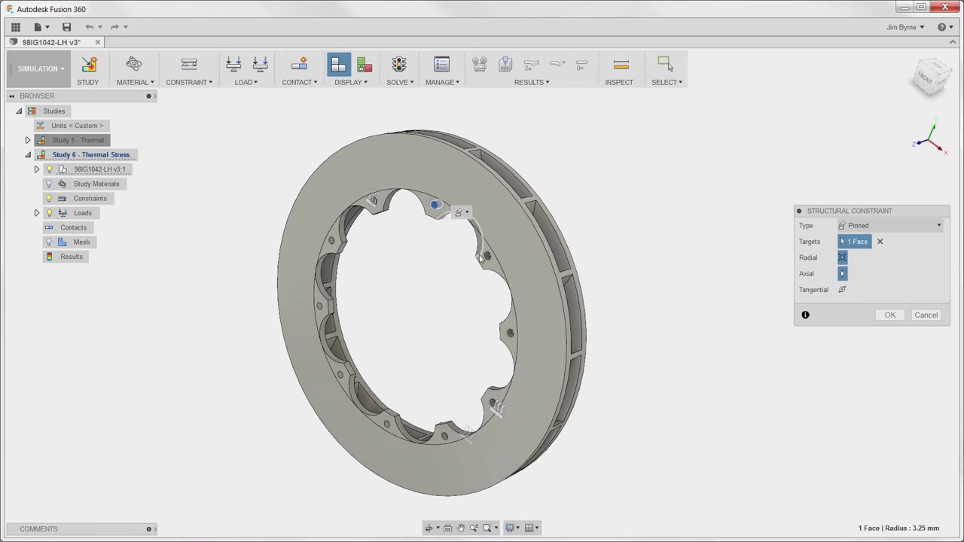
click(488, 257)
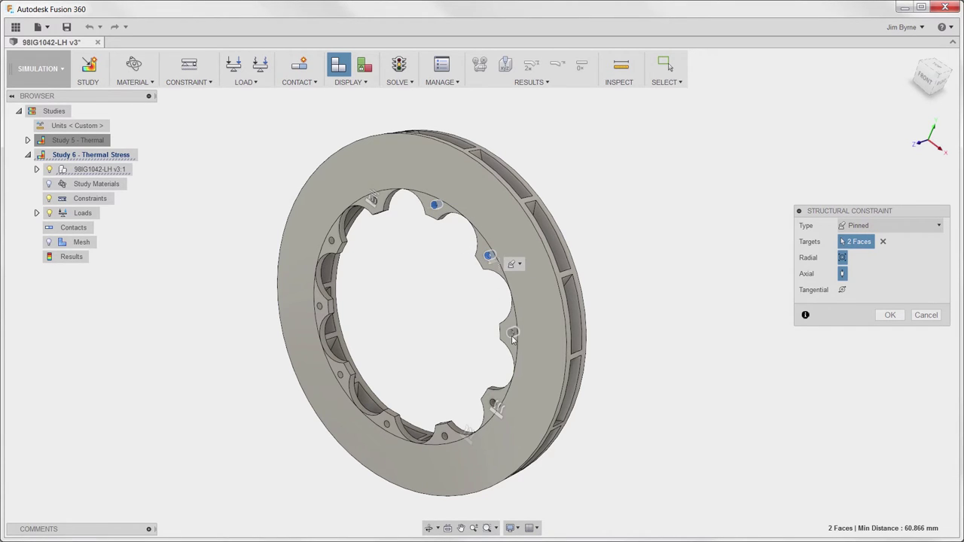
click(511, 334)
click(494, 402)
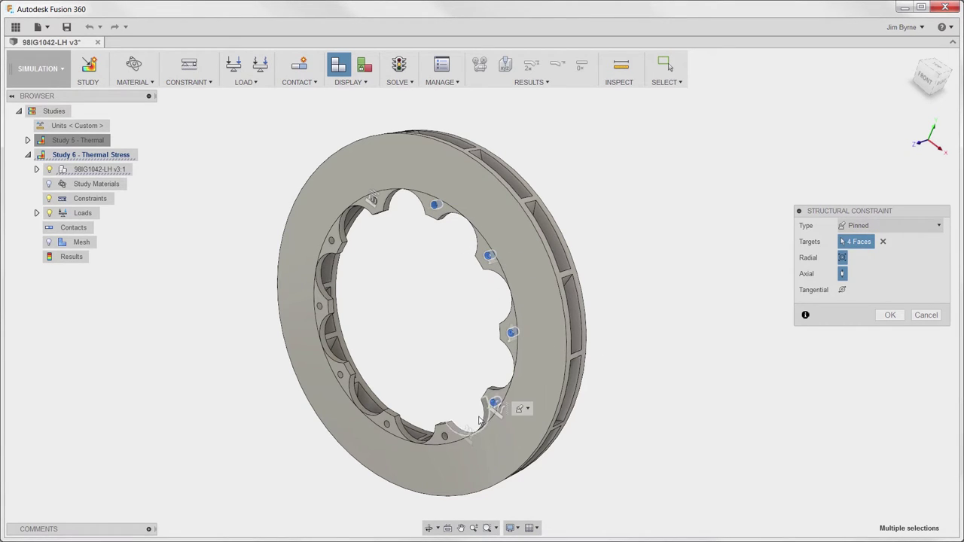
click(446, 436)
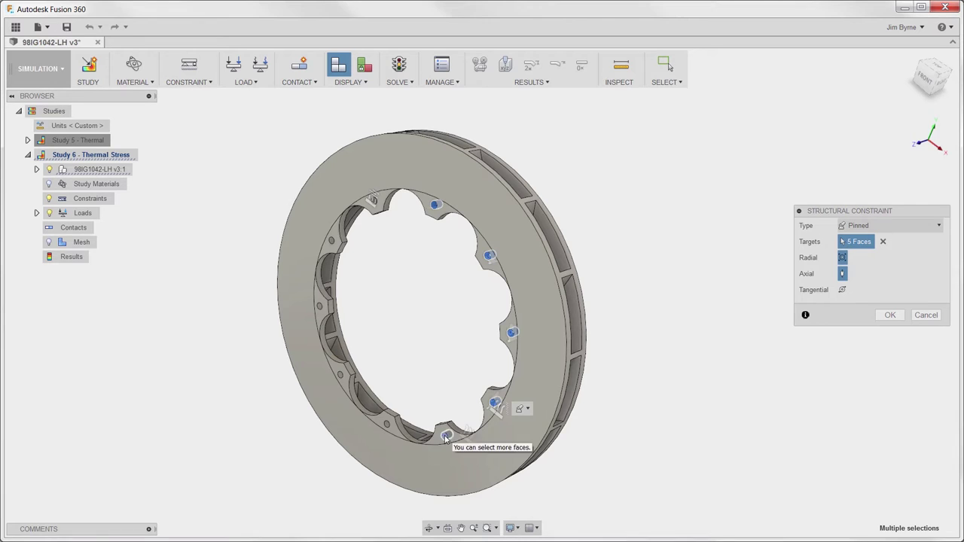
click(388, 424)
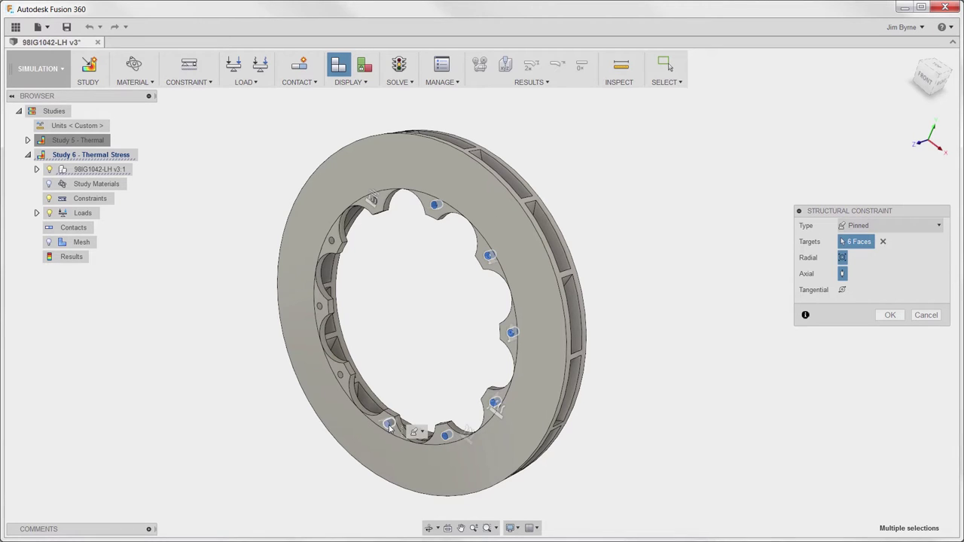
click(342, 374)
click(322, 306)
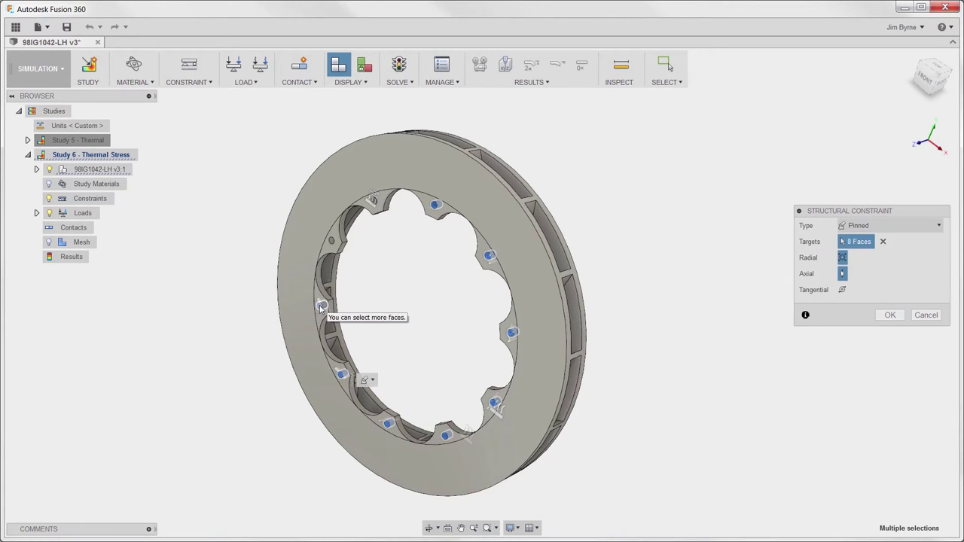
click(332, 240)
click(375, 204)
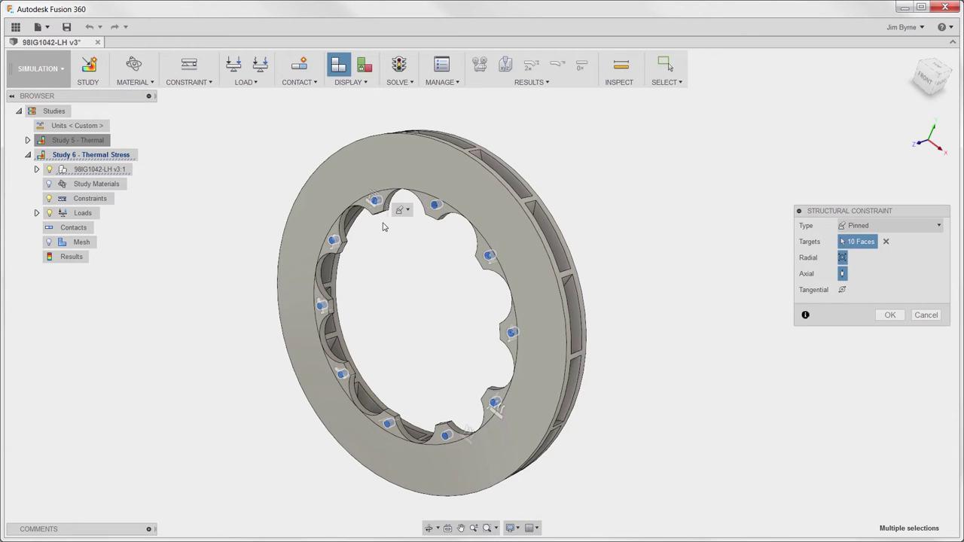
right_click(393, 240)
click(421, 235)
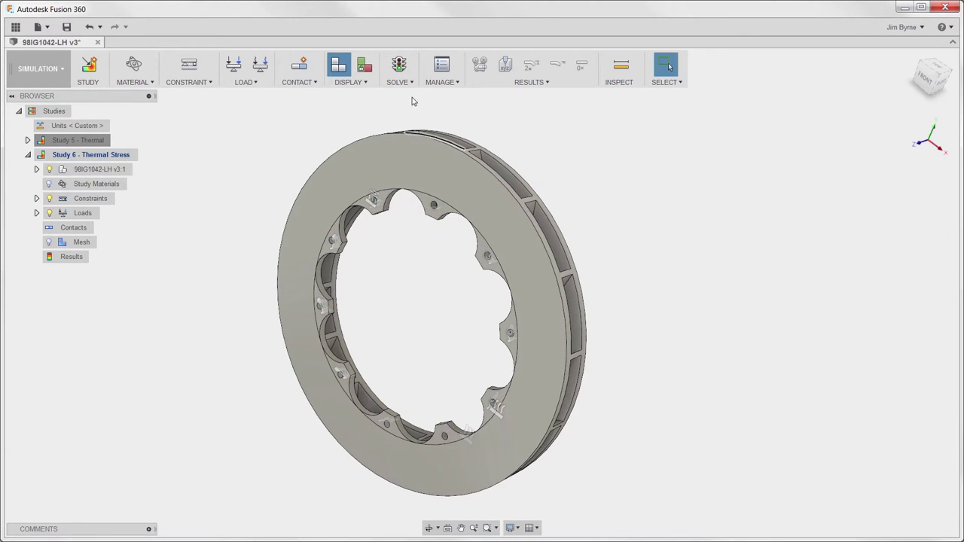
Solve the thermal stress study and display the total displacement result on the undeformed rotor
click(399, 70)
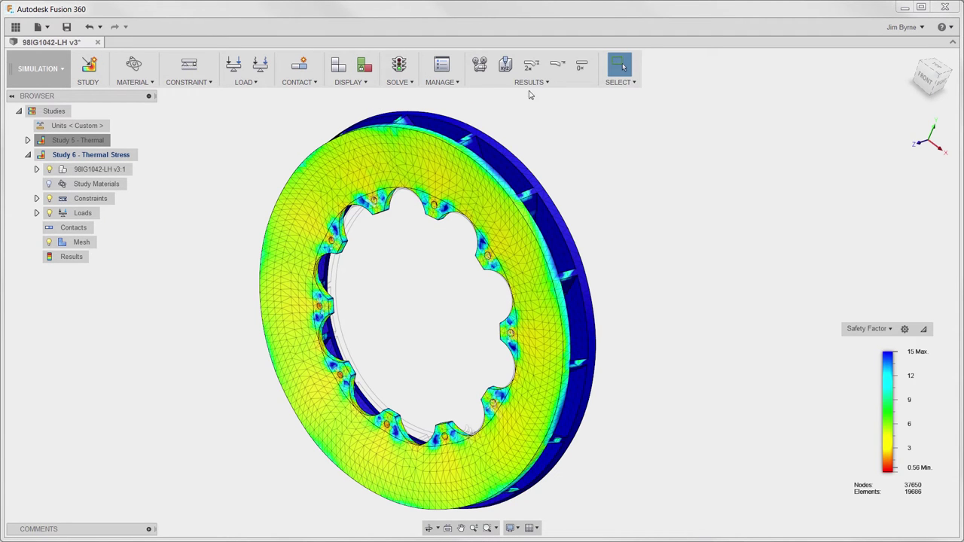
click(580, 65)
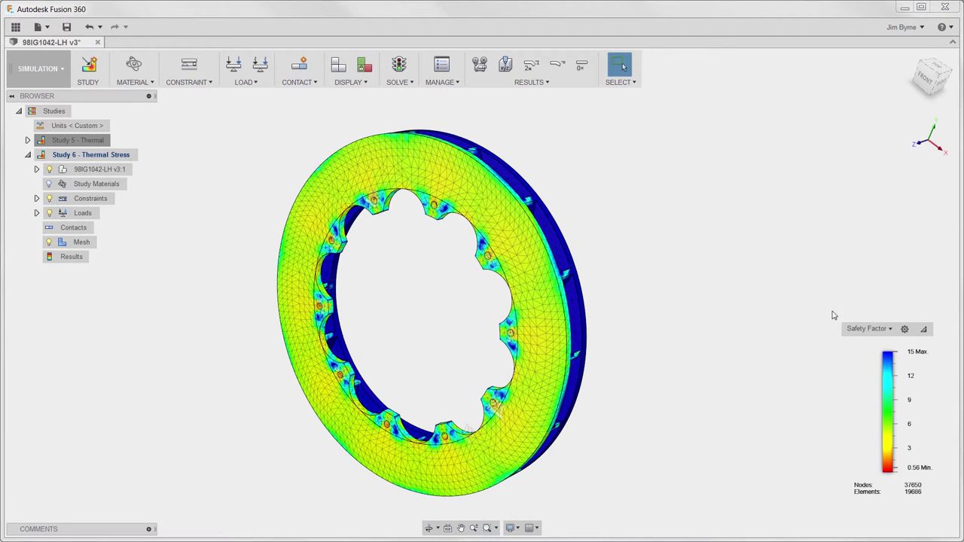
click(859, 330)
click(869, 369)
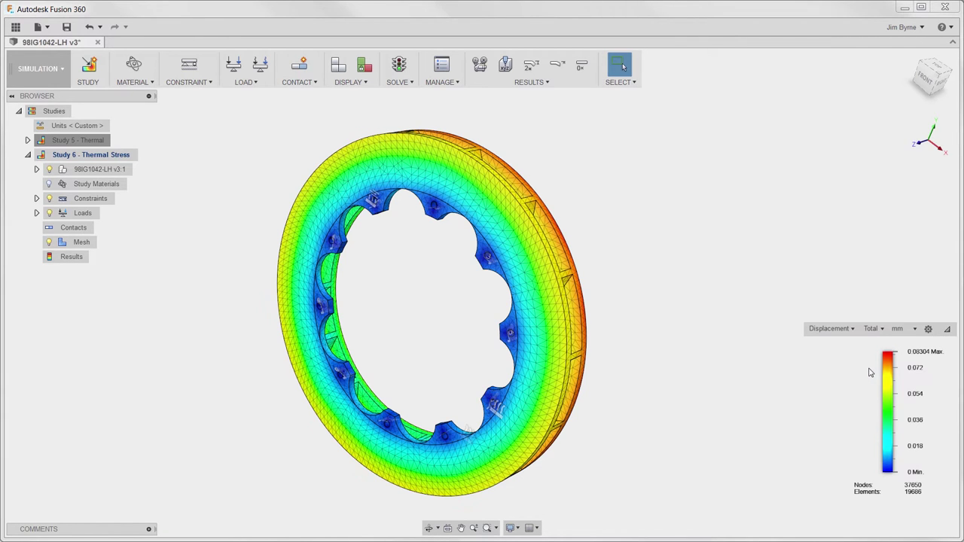
Display the Von Mises stress result and limit the plot to stresses from about 147 MPa upward
click(832, 329)
click(826, 356)
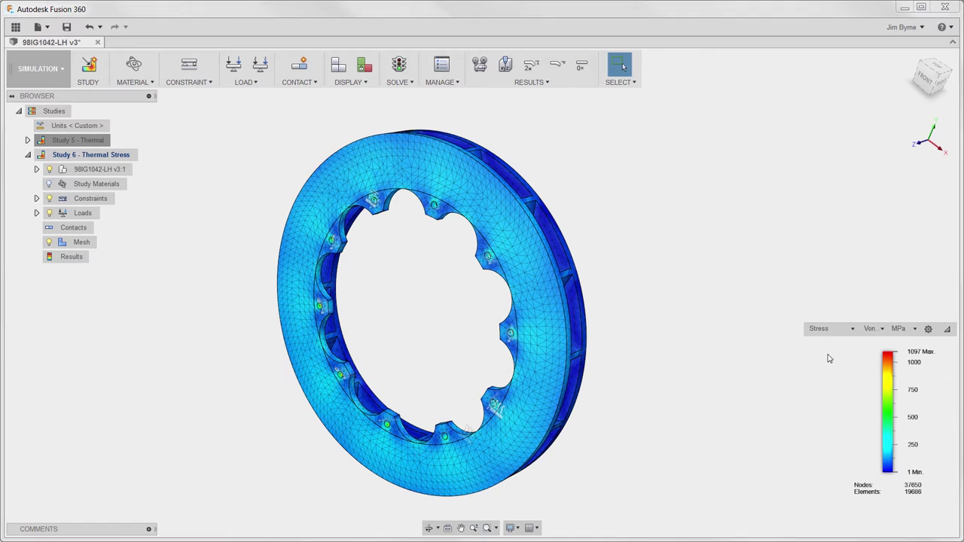
mouse_move(863, 431)
drag(878, 470, 879, 456)
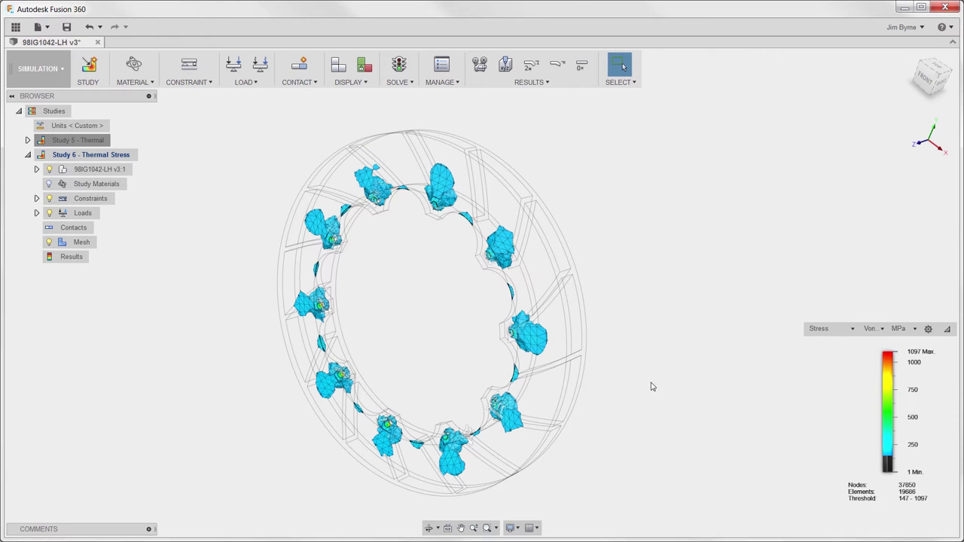
Clone the thermal stress study and add a 1e8 N mm moment load to the rotor's two flat braking faces
right_click(121, 156)
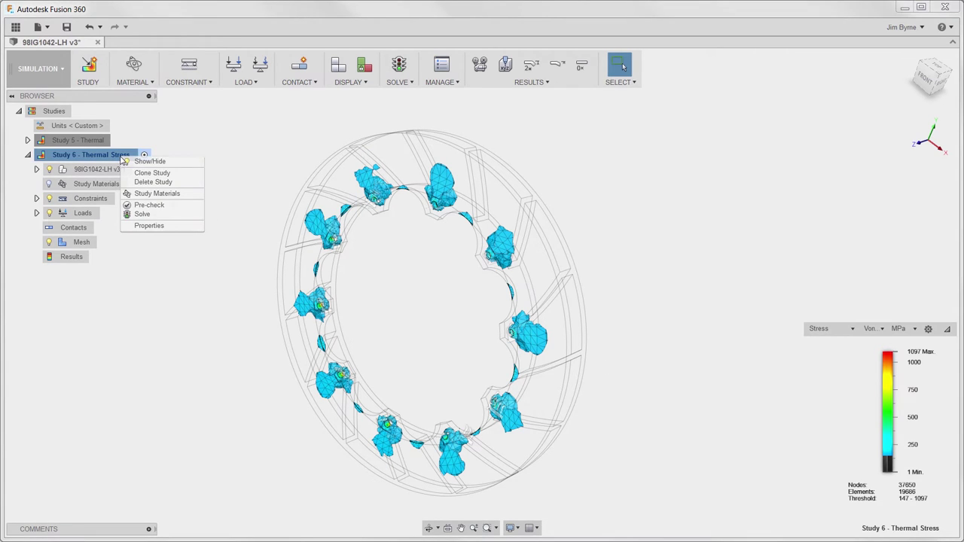
click(140, 178)
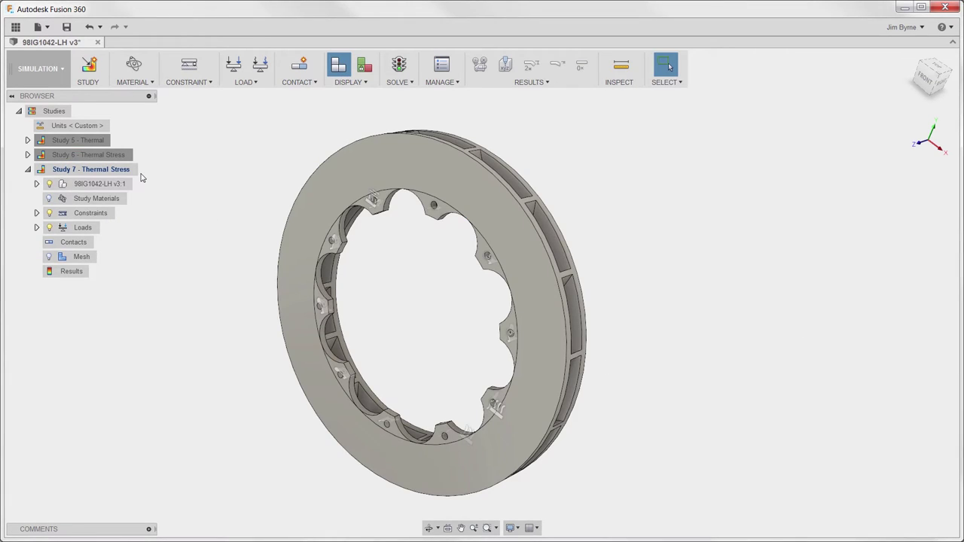
click(246, 83)
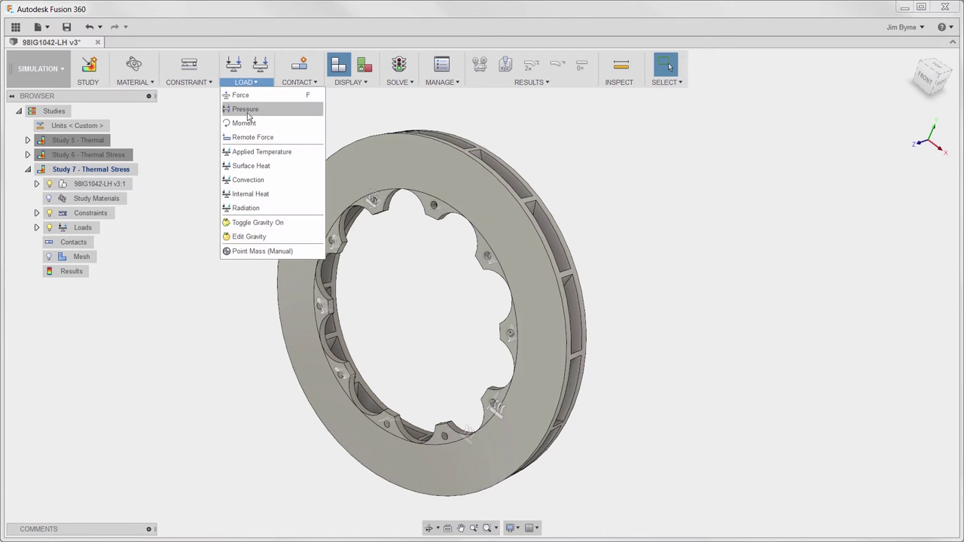
click(247, 124)
click(431, 206)
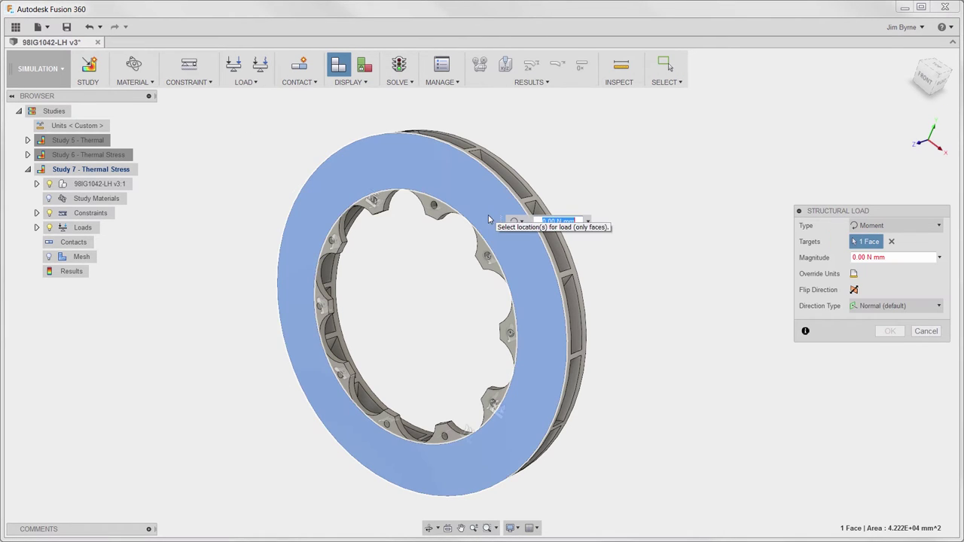
click(553, 257)
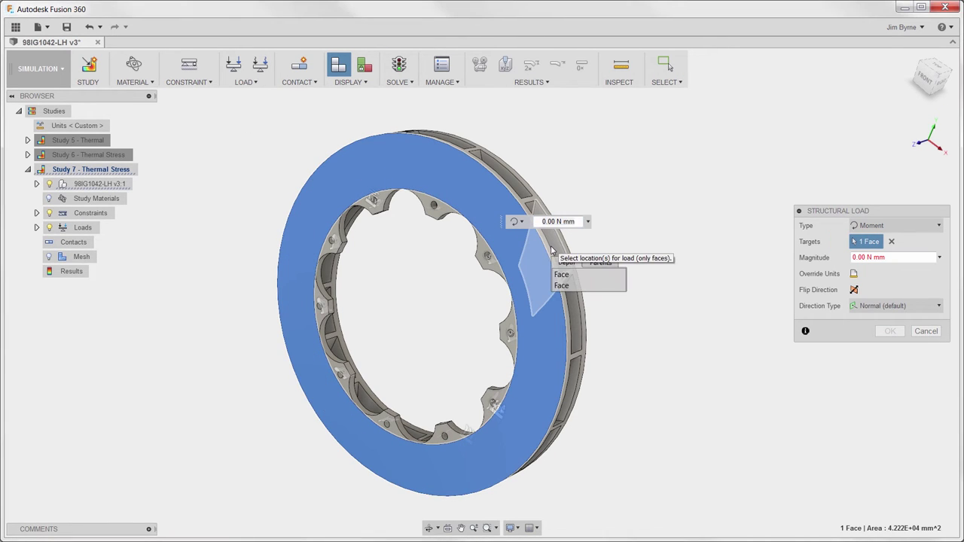
click(565, 288)
click(565, 288)
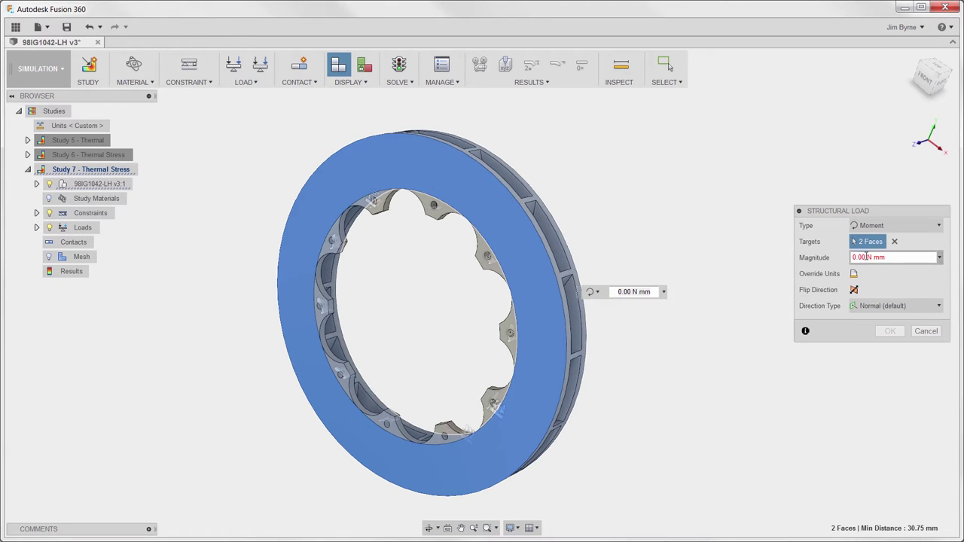
text(1e8)
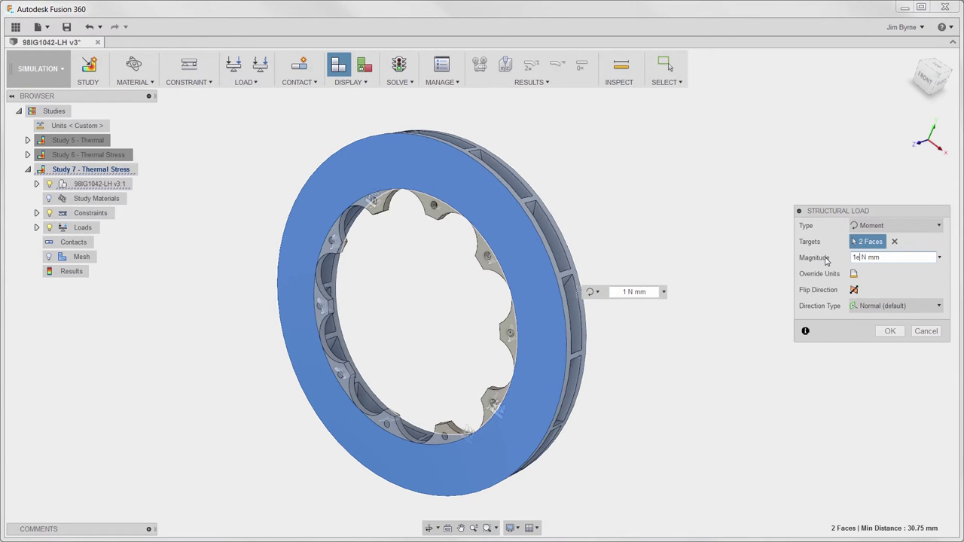
click(886, 333)
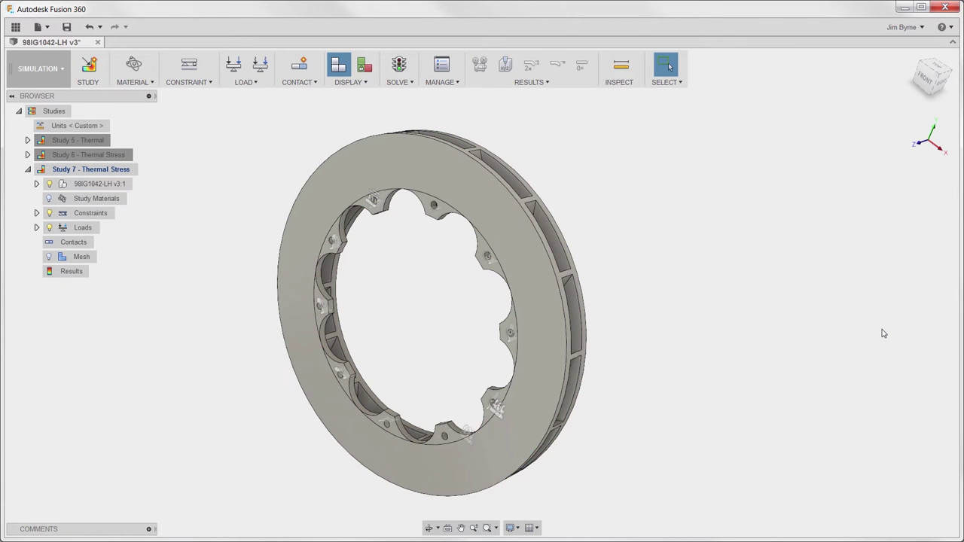
Solve the cloned study and show its Von Mises stress from the front, limited to about 606 MPa and above
click(398, 72)
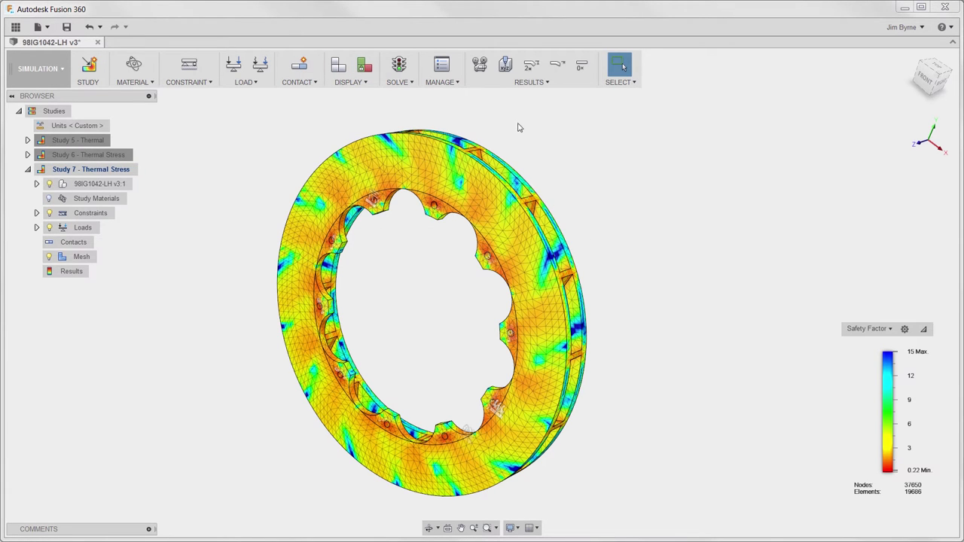
click(928, 77)
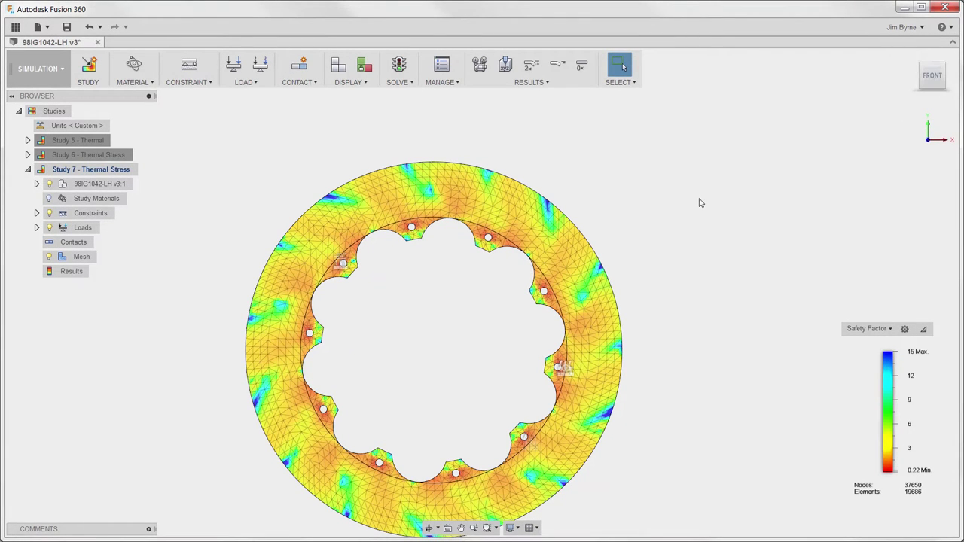
middle_drag(703, 204, 746, 156)
click(868, 328)
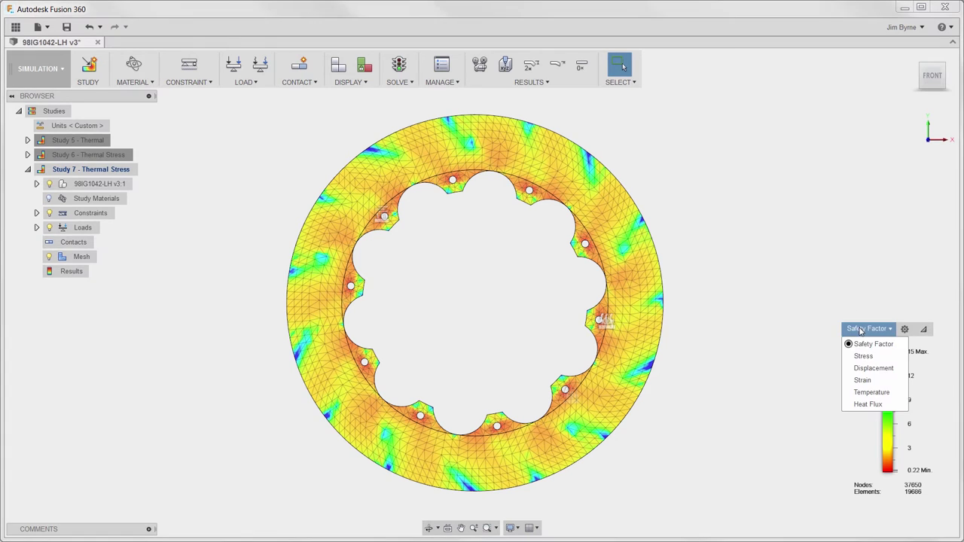
click(860, 359)
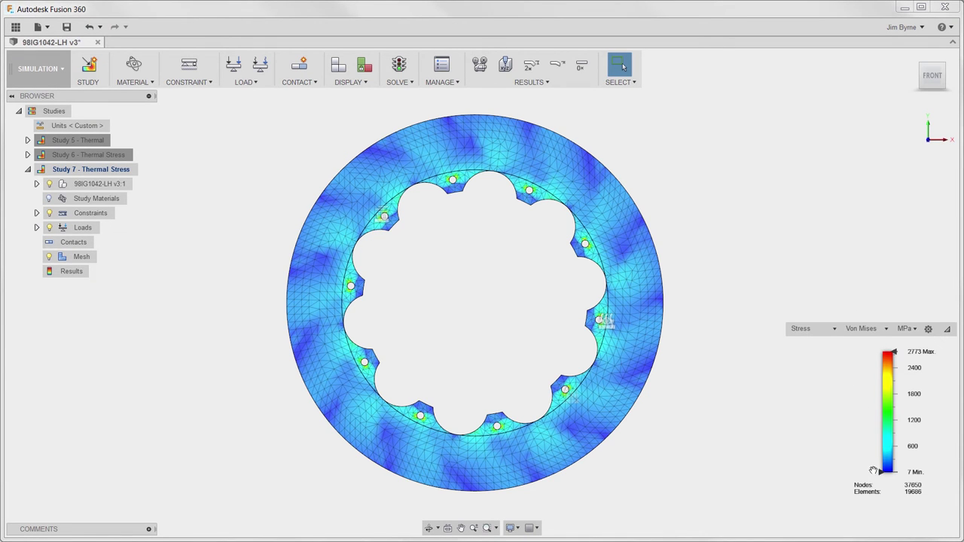
drag(872, 471, 878, 446)
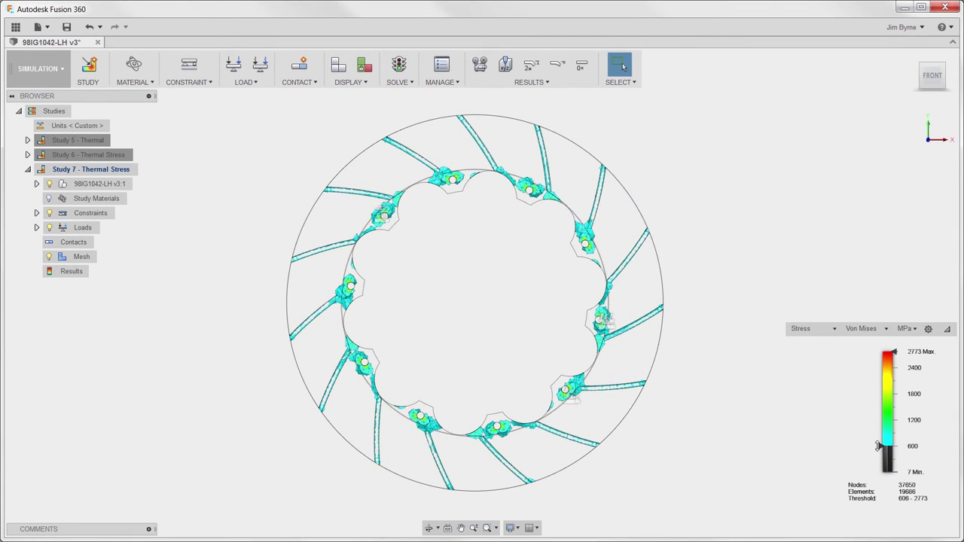
Place three stress point probes along the rotor's upper inner edge and move their labels into the central opening
click(505, 65)
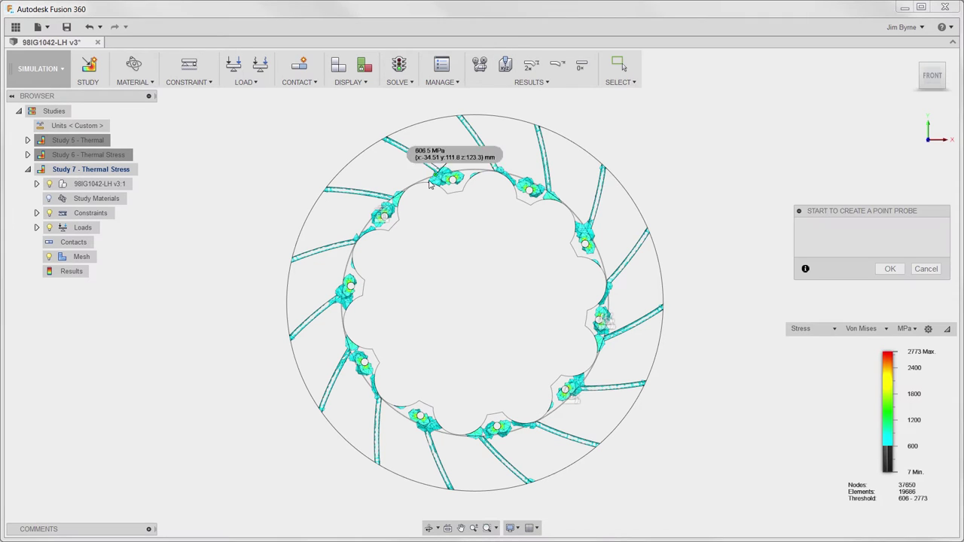
click(400, 197)
drag(418, 175, 422, 275)
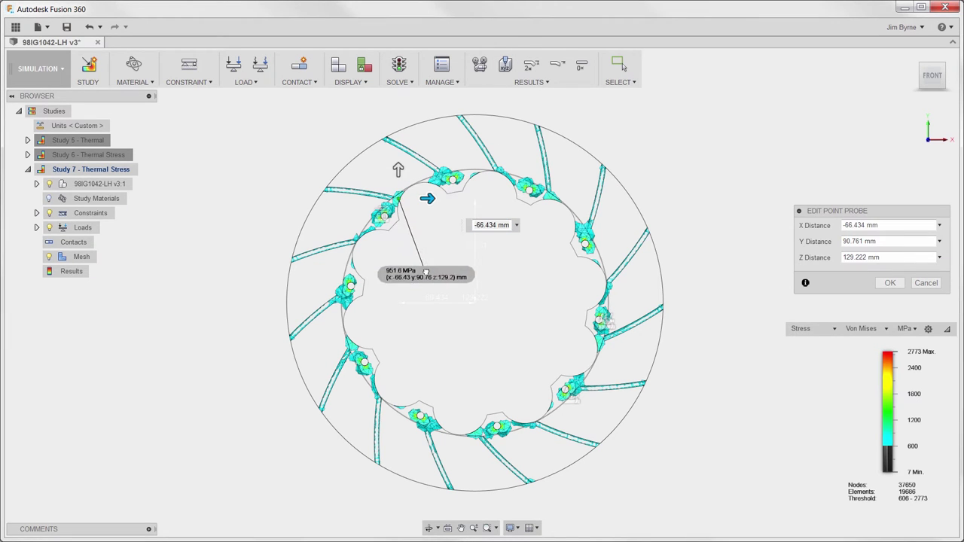
right_click(424, 271)
click(440, 228)
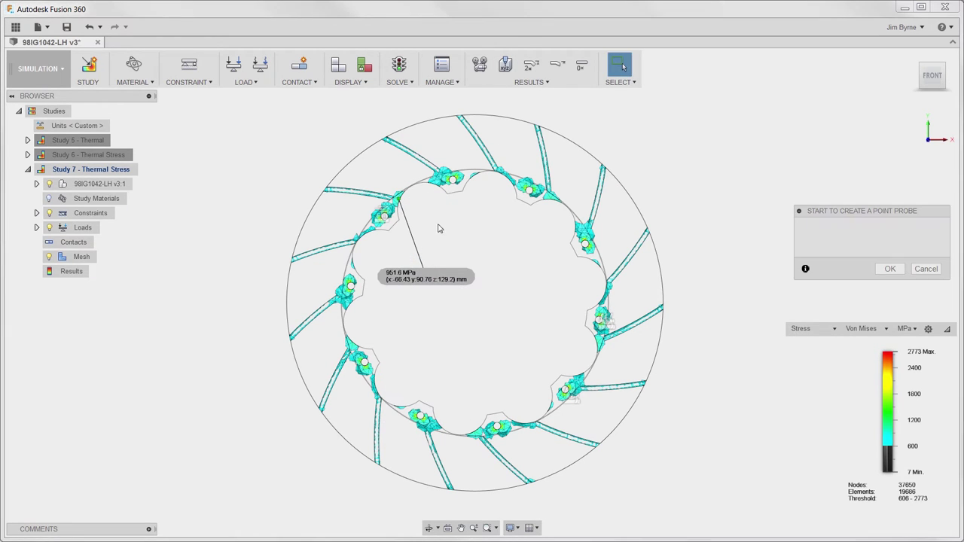
click(473, 176)
drag(495, 153, 478, 233)
right_click(477, 232)
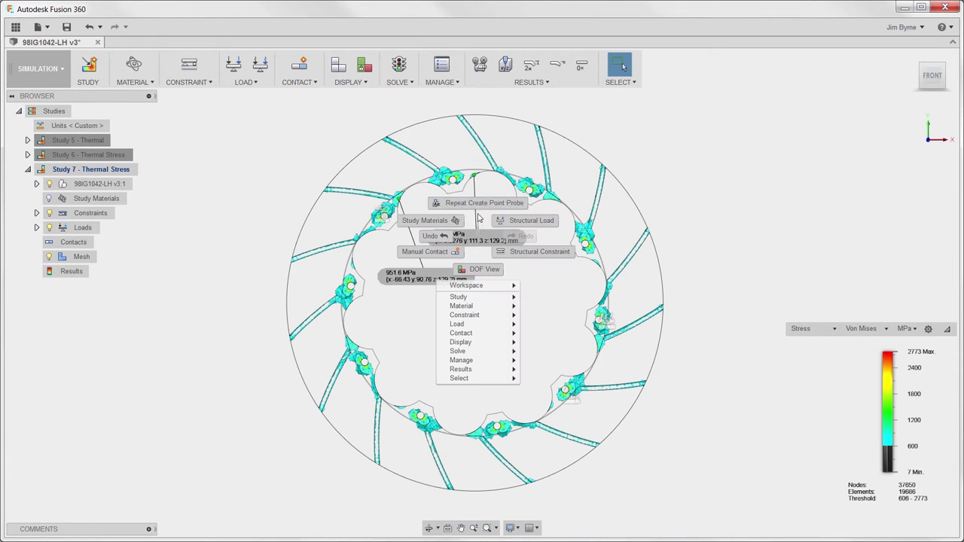
click(477, 208)
click(531, 195)
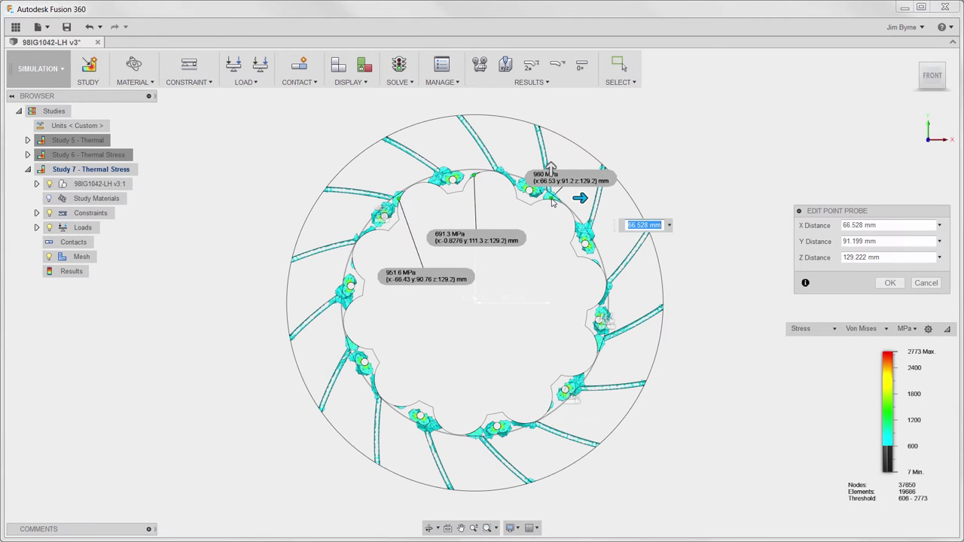
drag(551, 167, 542, 285)
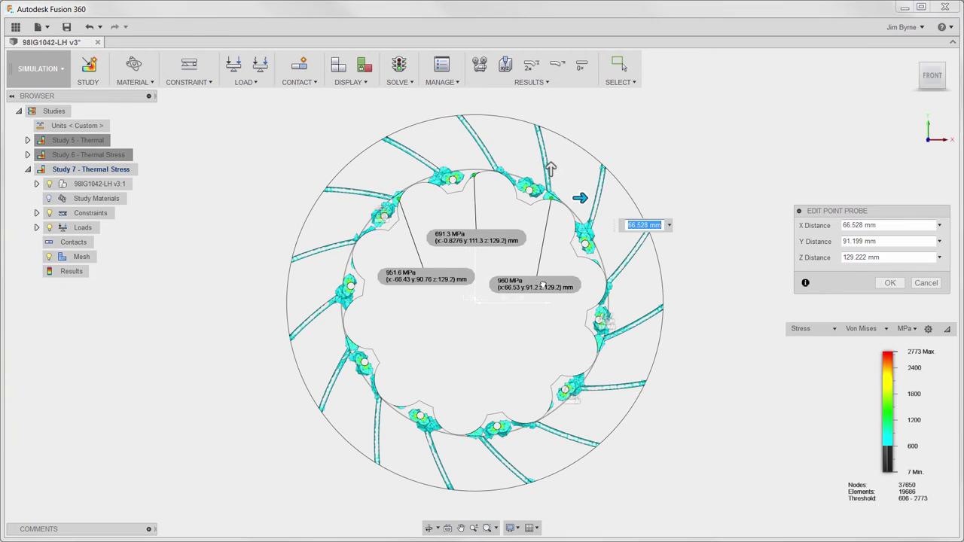
key(Return)
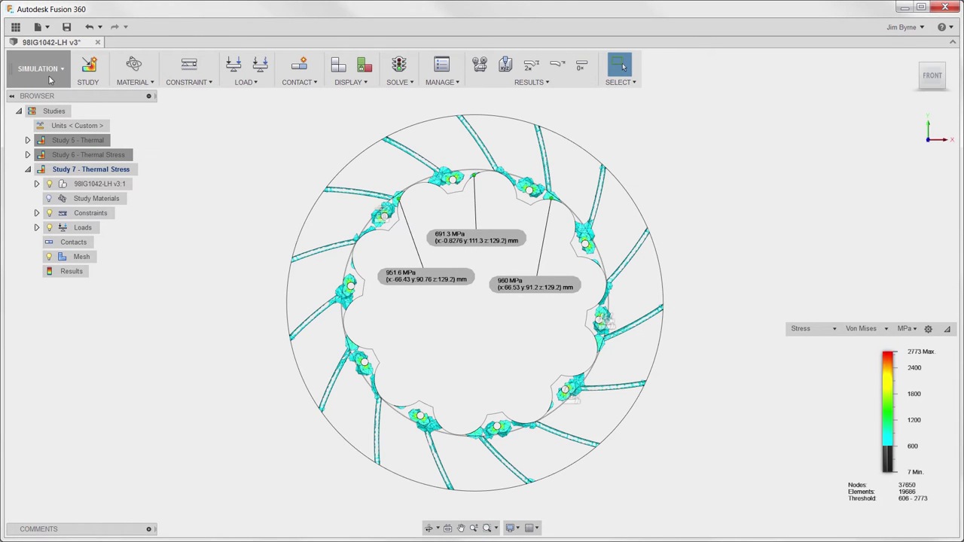
Activate the Rotor component in the Model workspace and set the quantity of its cooling vane circular pattern to 20
click(46, 71)
click(38, 98)
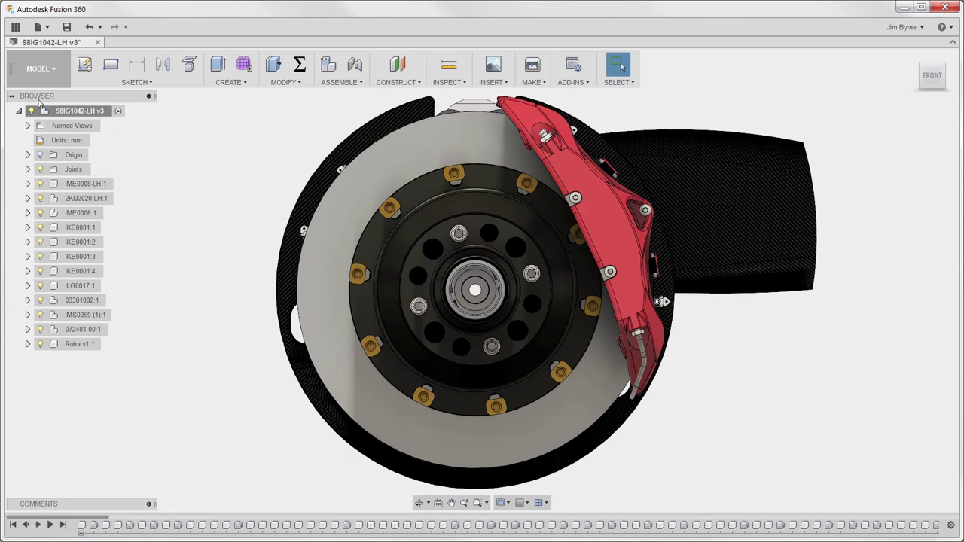
click(107, 344)
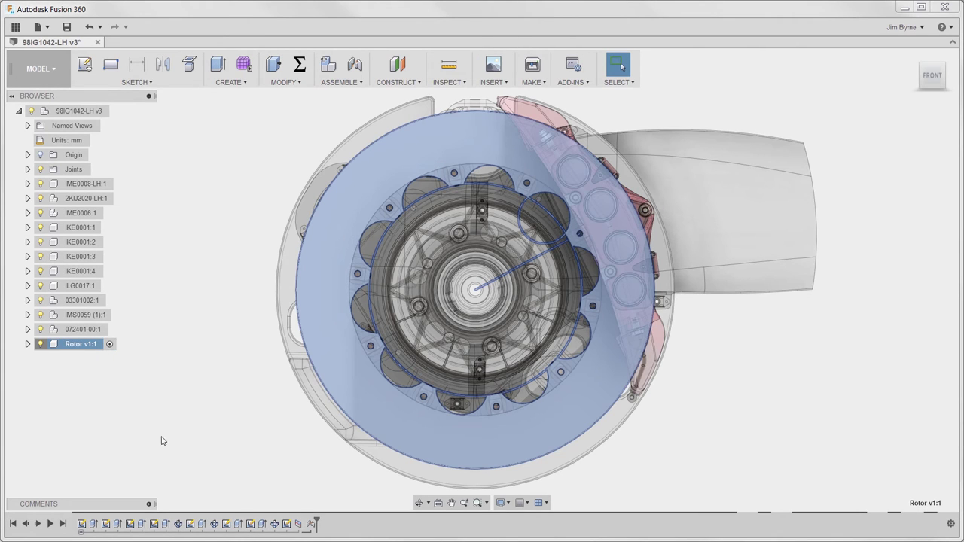
double_click(274, 525)
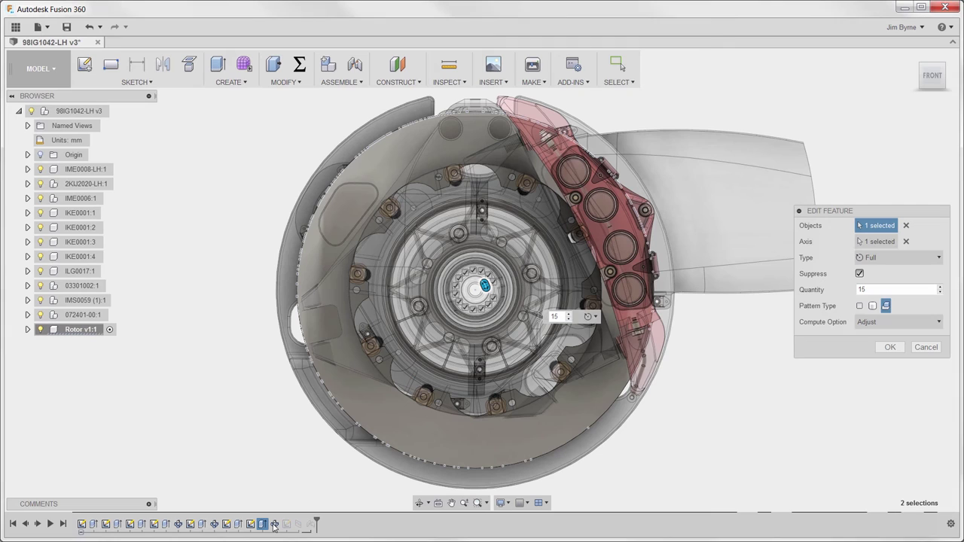
click(856, 290)
text(20)
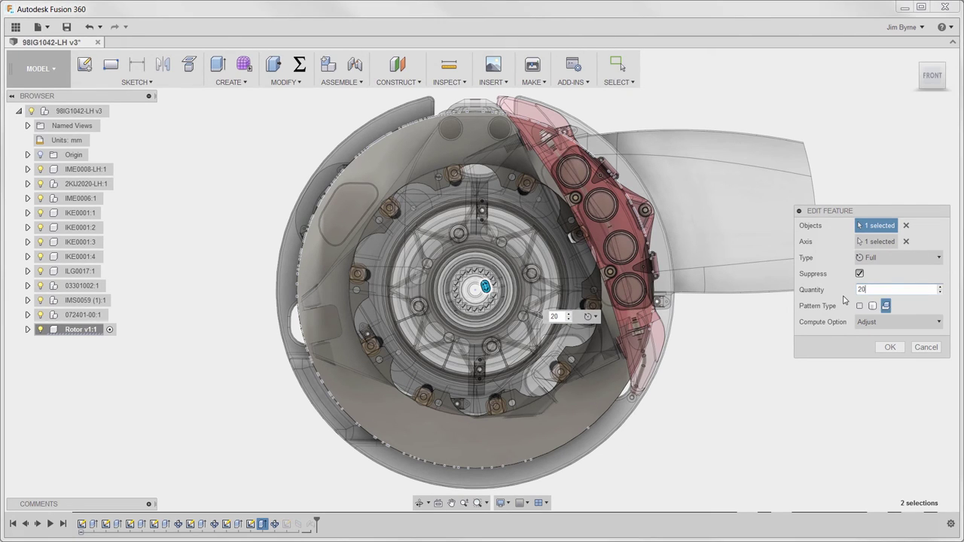
key(Return)
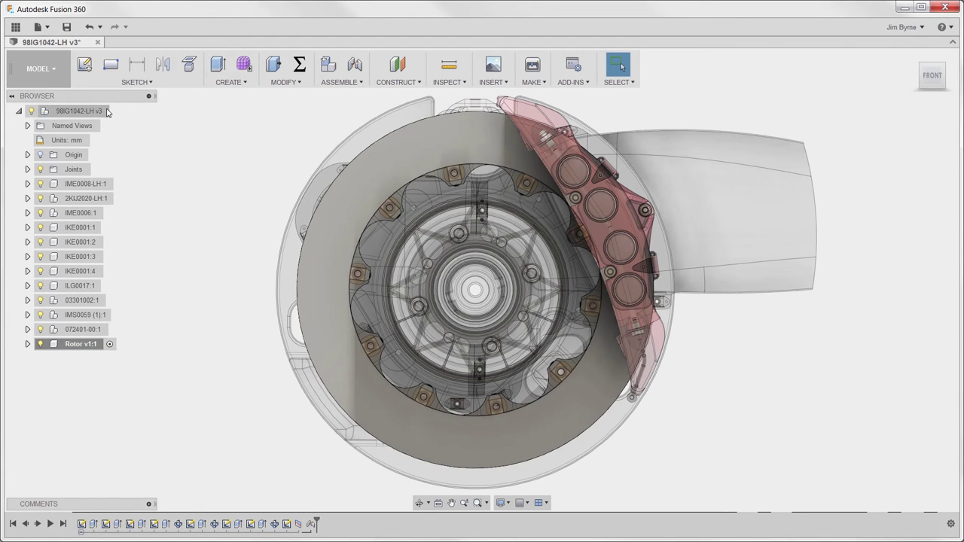
Activate the top-level brake assembly and return to the Simulation workspace
click(117, 111)
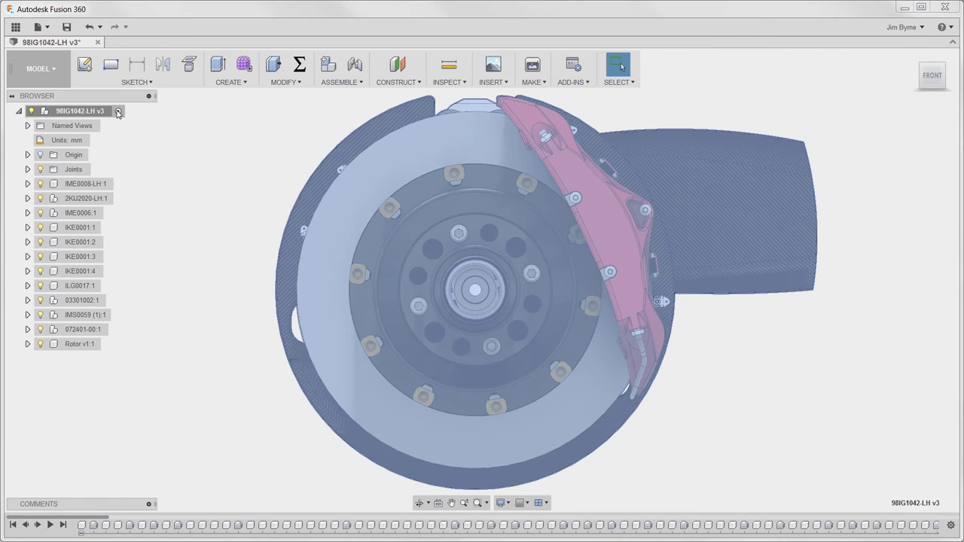
click(51, 79)
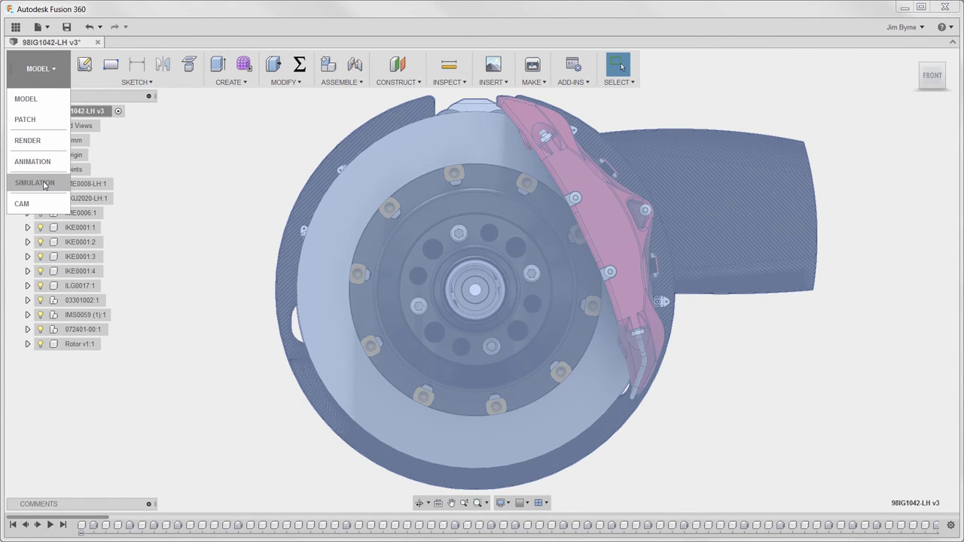
click(53, 183)
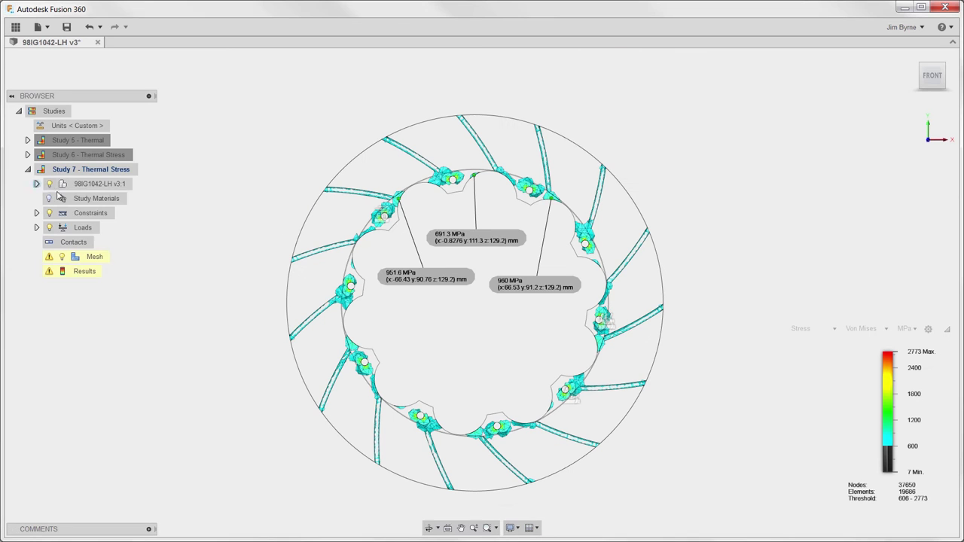
Add the remaining cooling vane faces to the Convection1 load of Study 7 and solve the study again
click(37, 227)
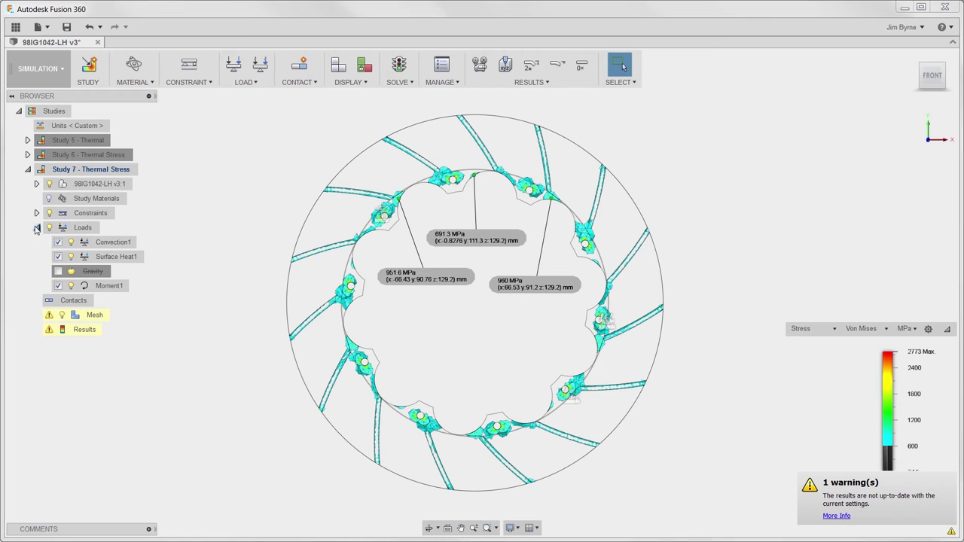
click(148, 243)
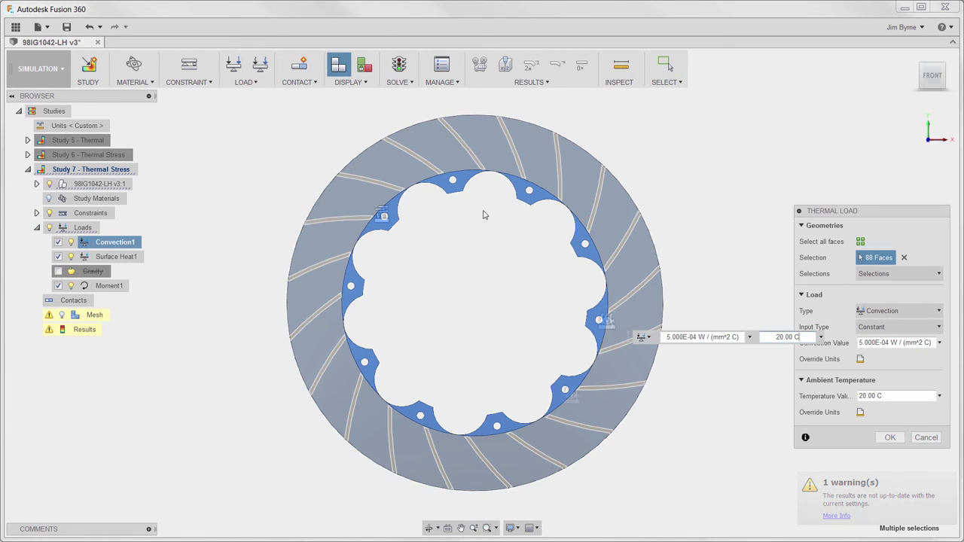
click(573, 183)
click(572, 183)
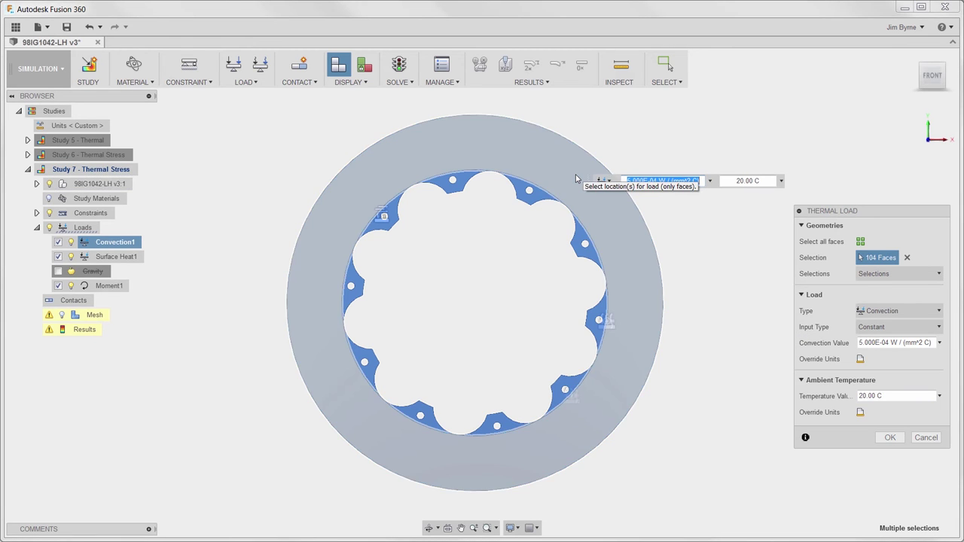
shift+middle_drag(576, 179, 626, 251)
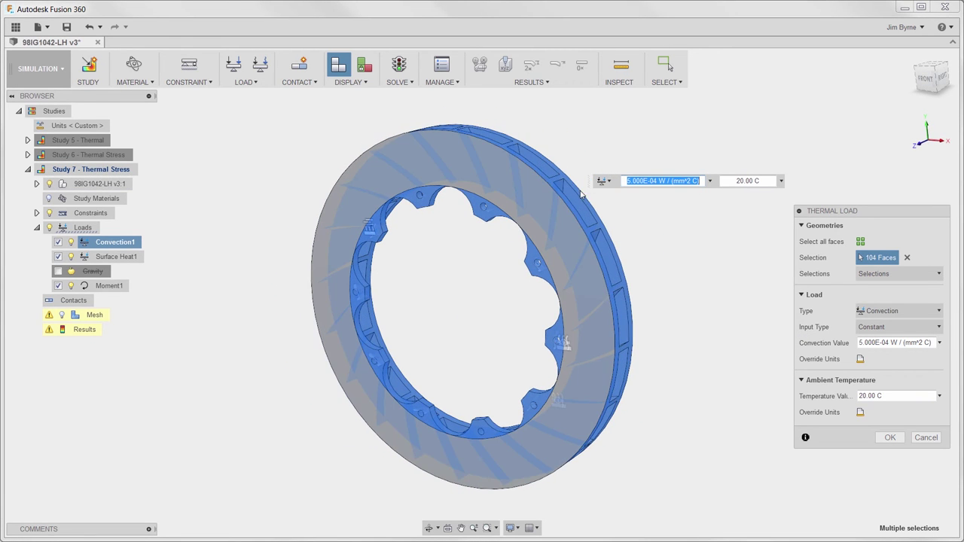
click(613, 261)
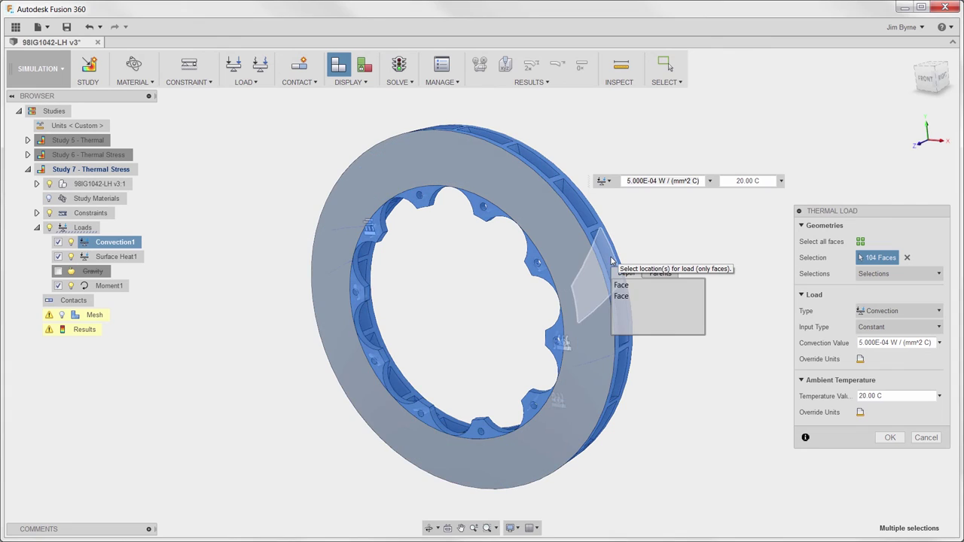
click(619, 297)
click(890, 438)
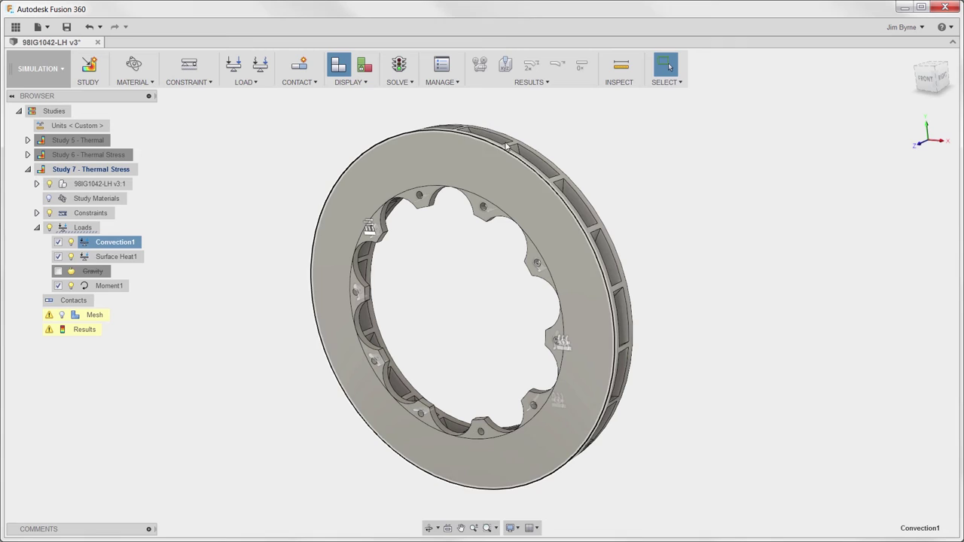
click(398, 66)
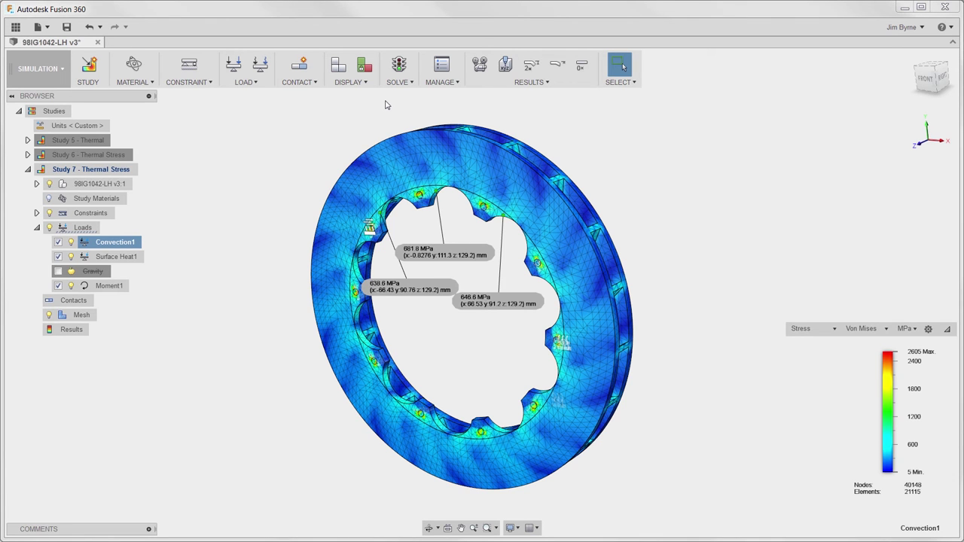
Return to the Model workspace and save the assembly with version description "Changed the number of vanes on the rotor based on Simulation results"
click(53, 71)
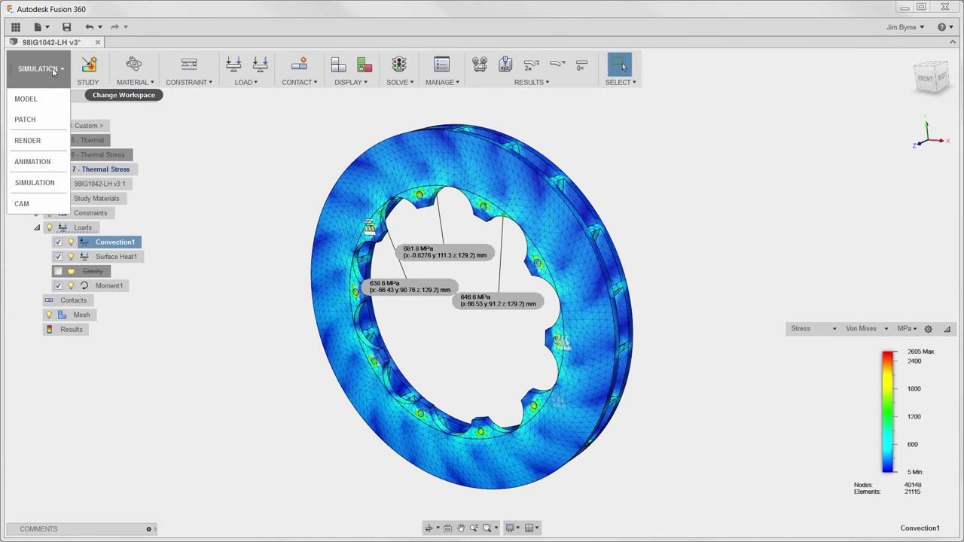
click(39, 98)
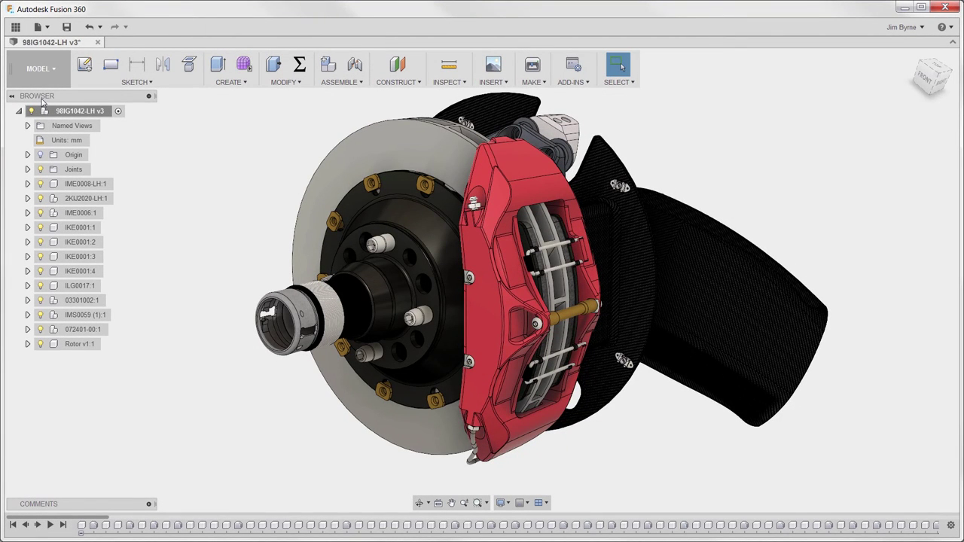
click(67, 27)
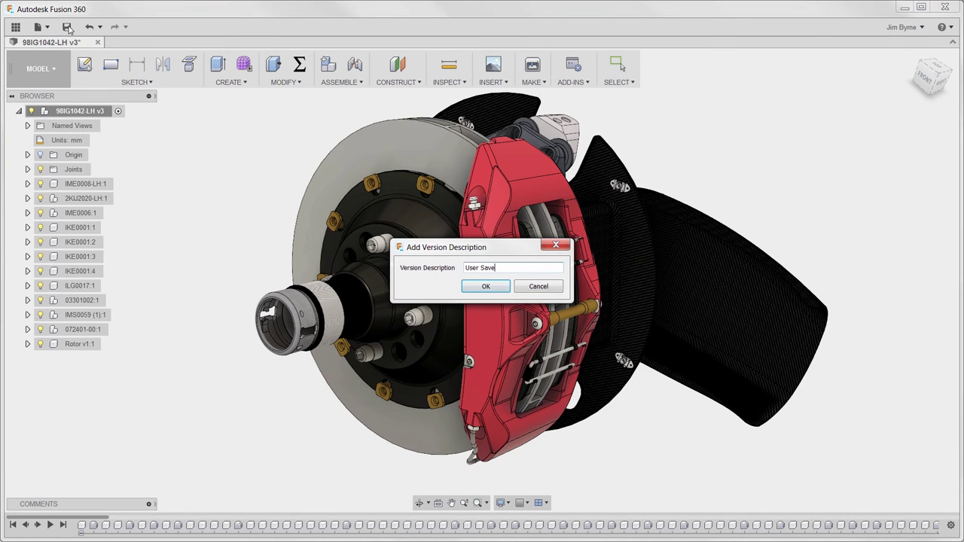
key(BackSpace)
key(BackSpace)
key(BackSpace)
key(BackSpace)
key(BackSpace)
key(BackSpace)
key(BackSpace)
key(BackSpace)
key(BackSpace)
text(Changed the number of vanes on the rotor based on Simulation results)
key(Return)
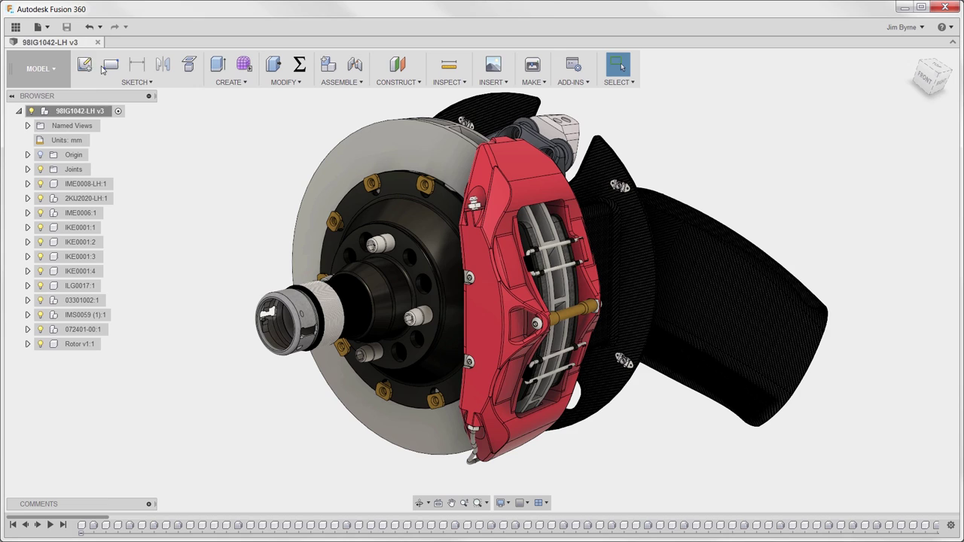